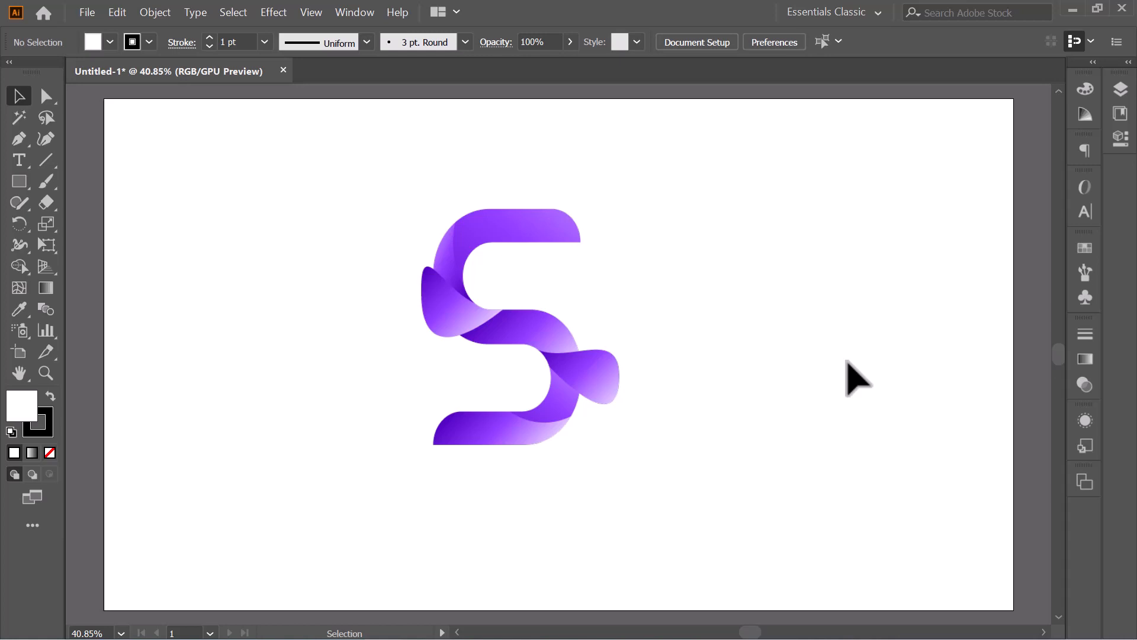
# Step: Delete the linked reference image s4.png of the purple S from the artboard
pyautogui.hotkey('ctrl', 'shift', 'i')
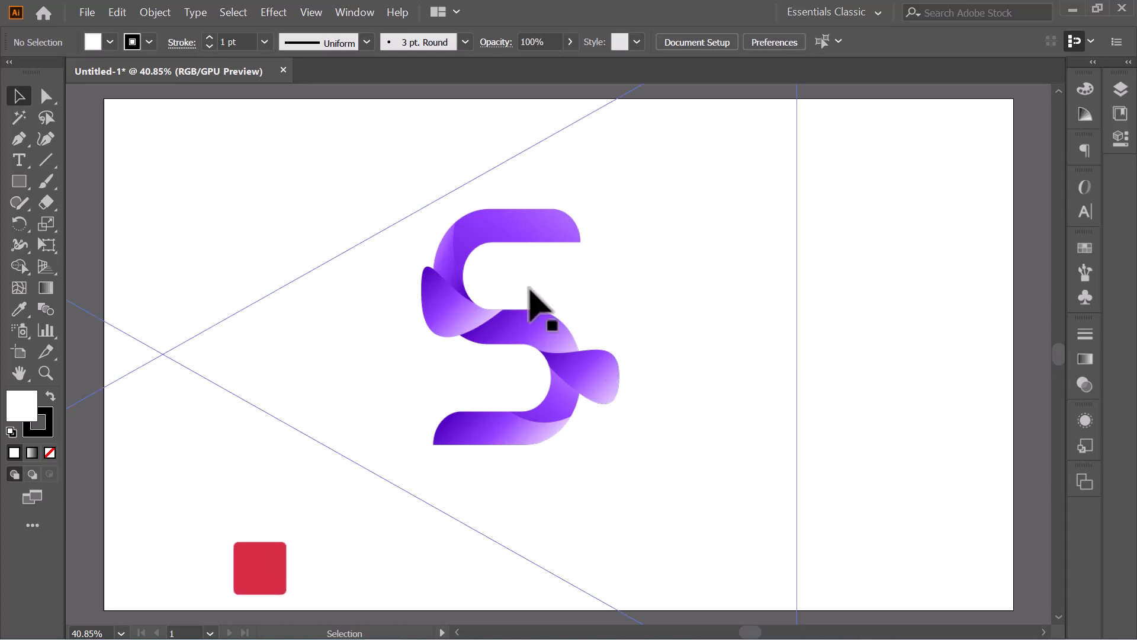
pyautogui.click(571, 281)
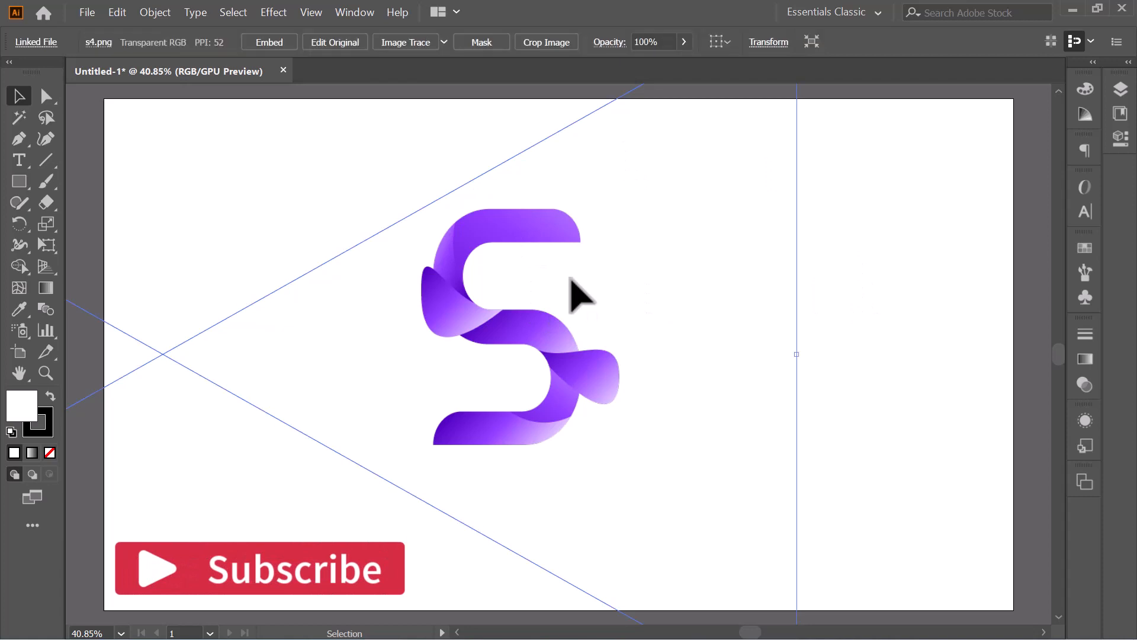
pyautogui.press('Delete')
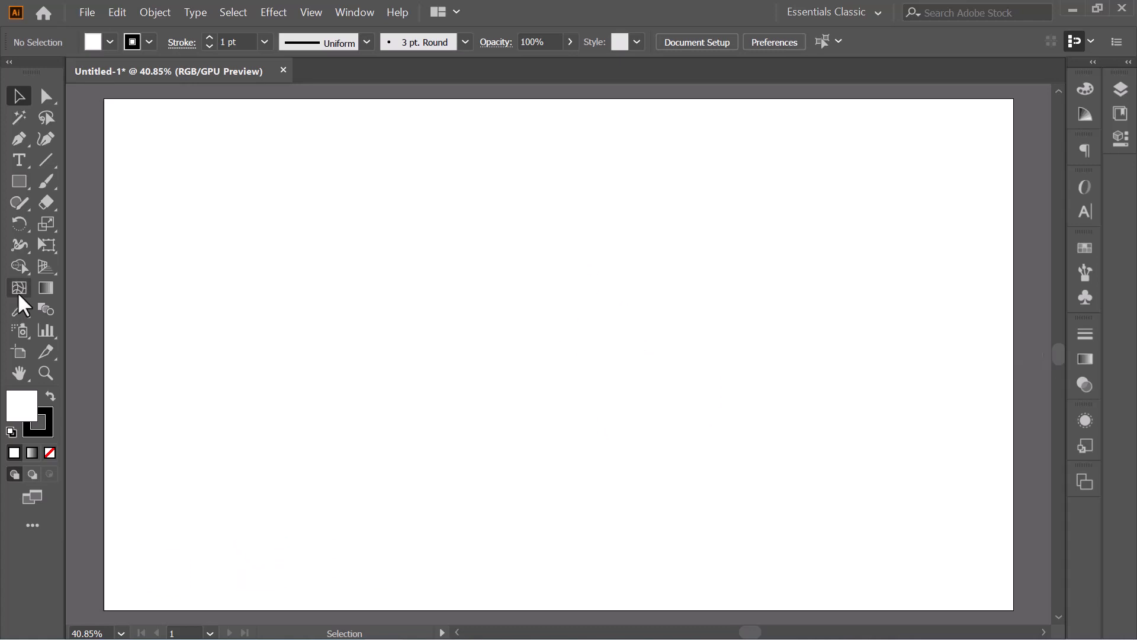
# Step: Draw a long vertical line left of the artboard's centre and place a parallel copy about 78 px to its right
pyautogui.click(47, 161)
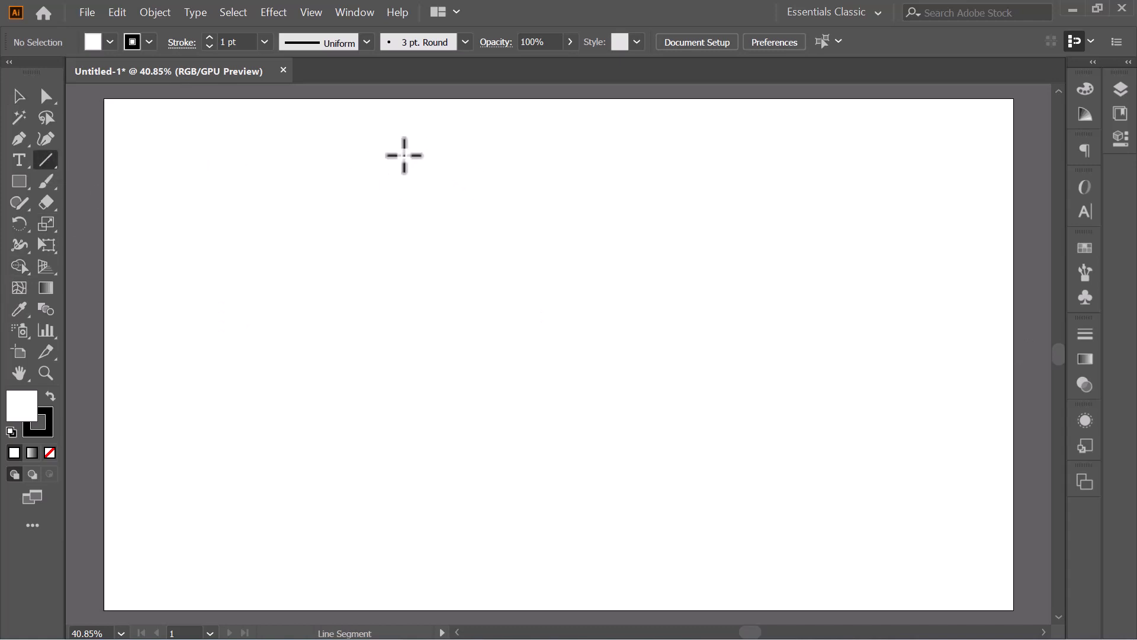
pyautogui.moveTo(404, 155); pyautogui.dragTo(413, 570)
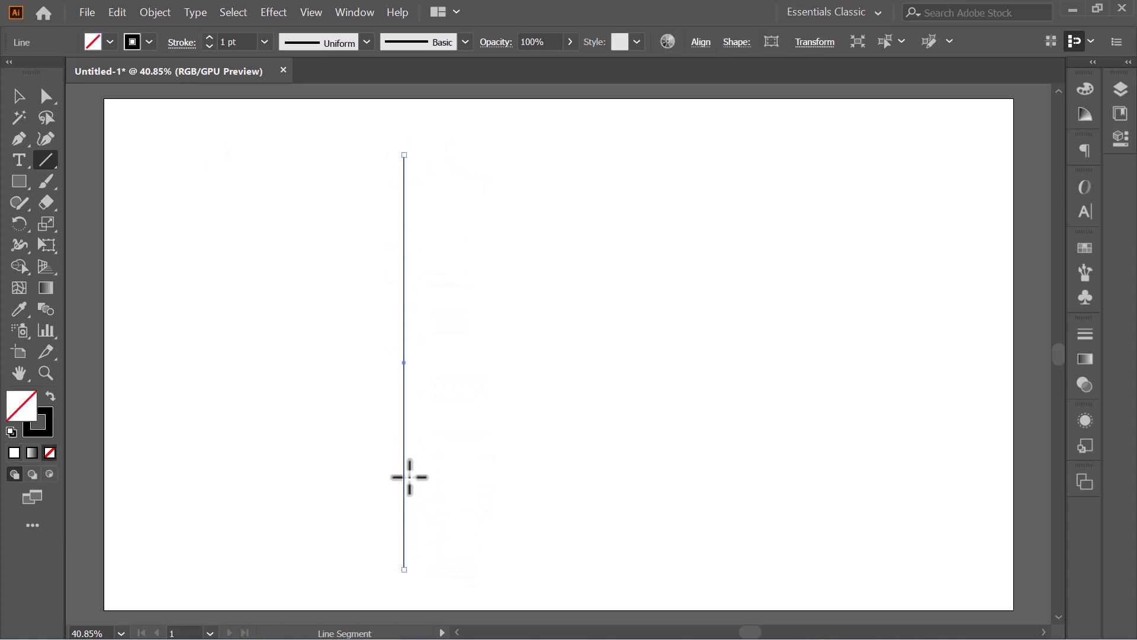
pyautogui.click(18, 96)
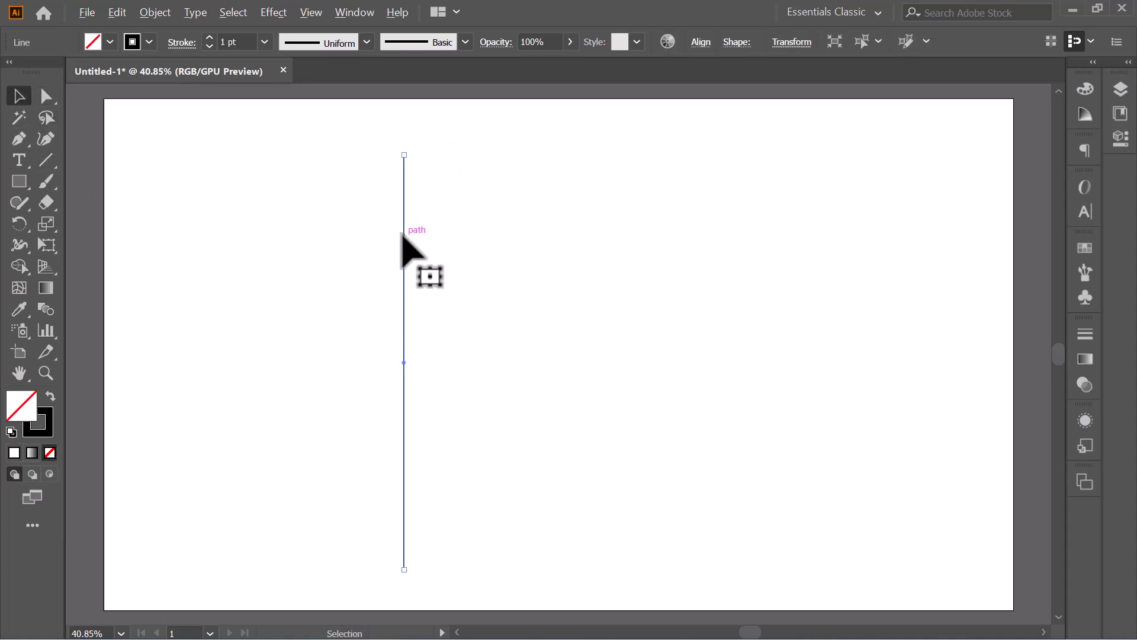
pyautogui.moveTo(402, 234); pyautogui.dragTo(441, 234)
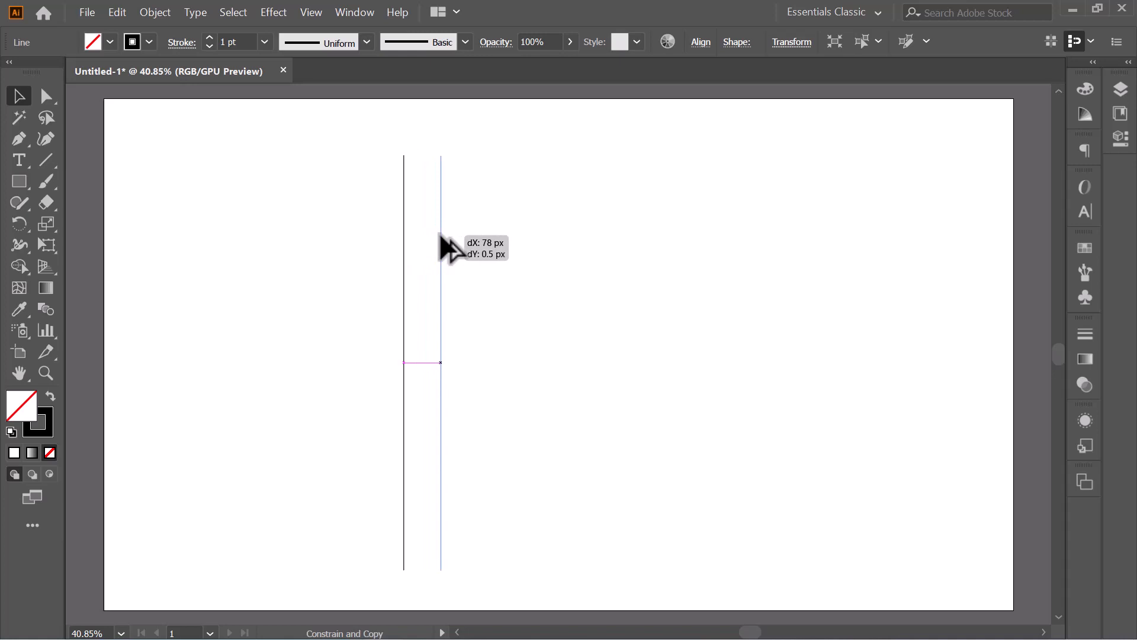
pyautogui.moveTo(440, 234); pyautogui.dragTo(440, 234)
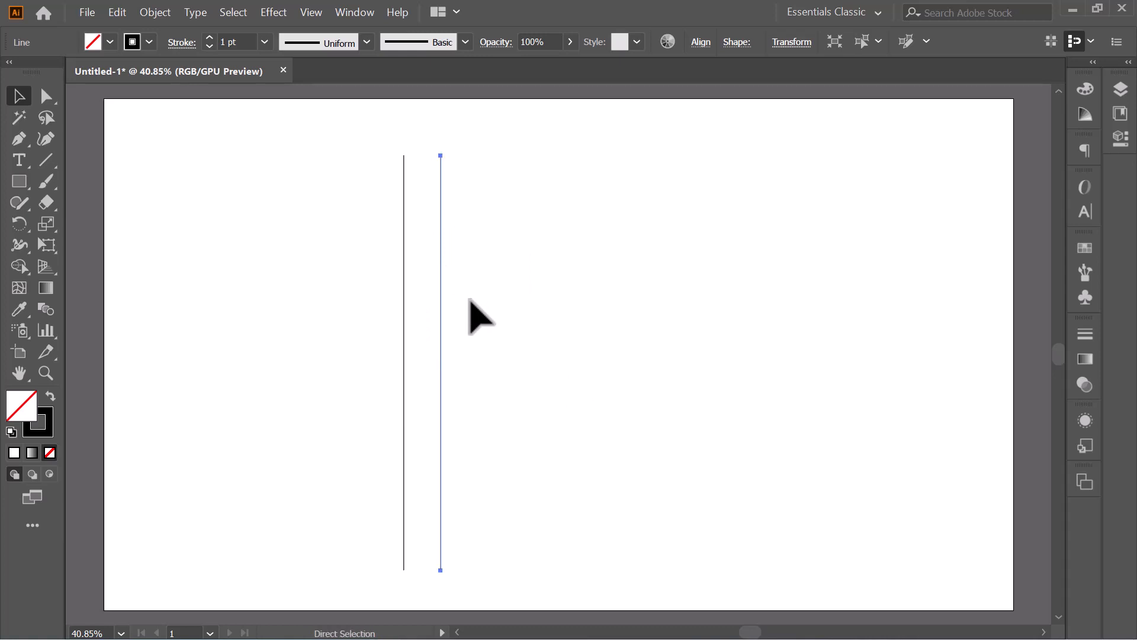
# Step: Repeat the line copy to make ten evenly spaced vertical lines and group them
pyautogui.hotkey('ctrl', 'd')
pyautogui.hotkey('ctrl', 'd')
pyautogui.hotkey('ctrl', 'd')
pyautogui.hotkey('ctrl', 'd')
pyautogui.hotkey('ctrl', 'd')
pyautogui.hotkey('ctrl', 'd')
pyautogui.hotkey('ctrl', 'd')
pyautogui.hotkey('ctrl', 'd')
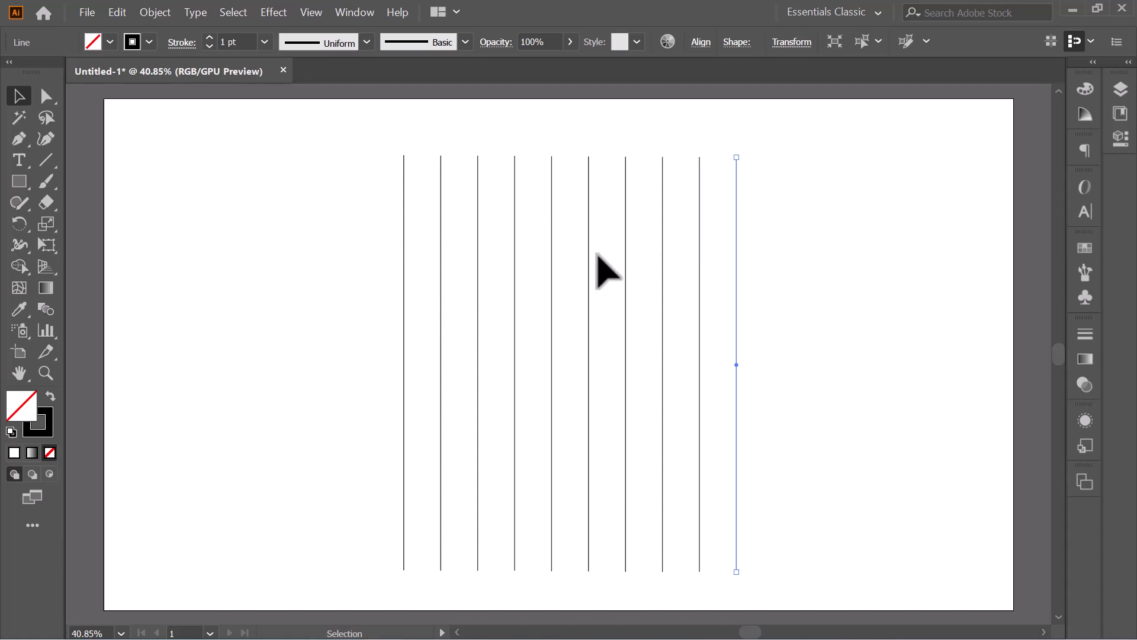
pyautogui.moveTo(373, 138); pyautogui.dragTo(769, 250)
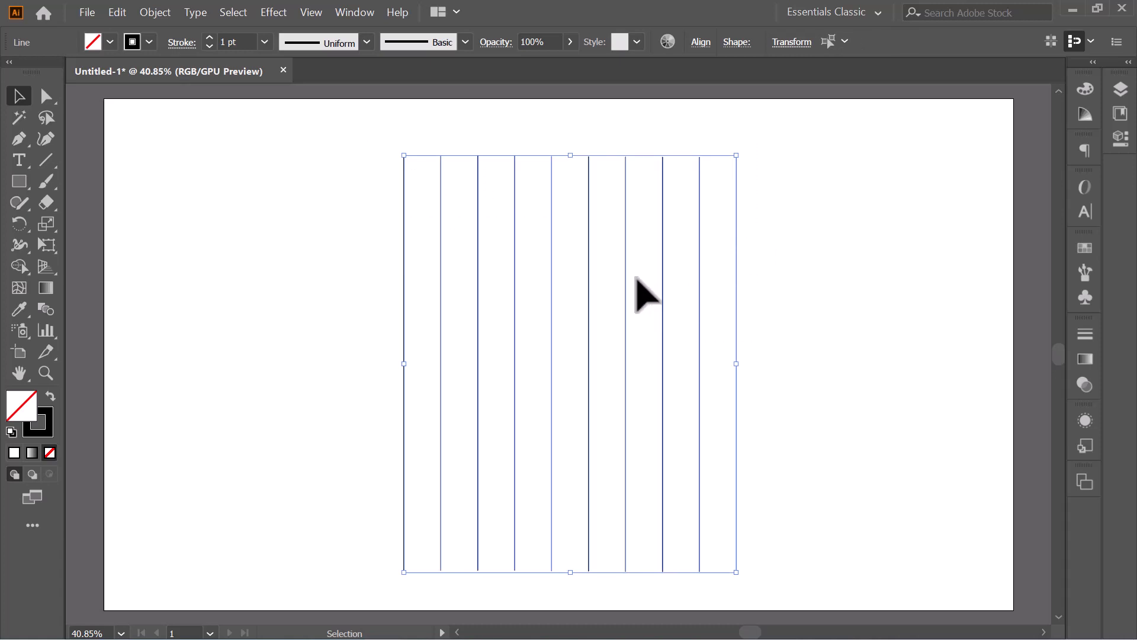
pyautogui.hotkey('ctrl', 'g')
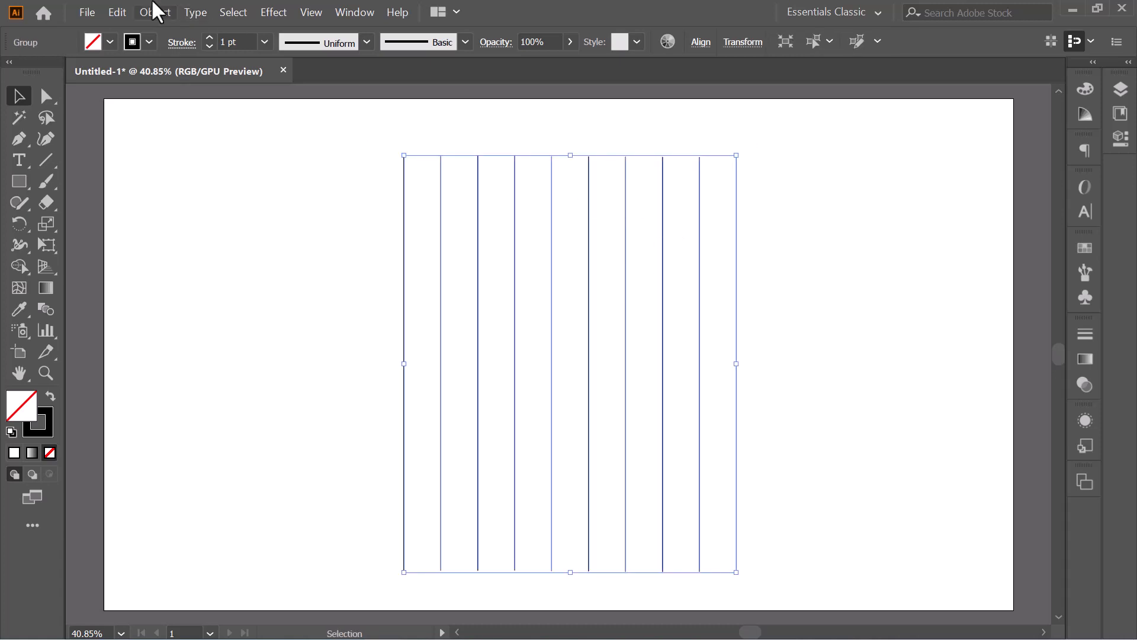
# Step: Paste a copy of the line group in front and rotate it 90° to form a square grid
pyautogui.click(121, 11)
pyautogui.click(130, 79)
pyautogui.click(118, 14)
pyautogui.click(133, 104)
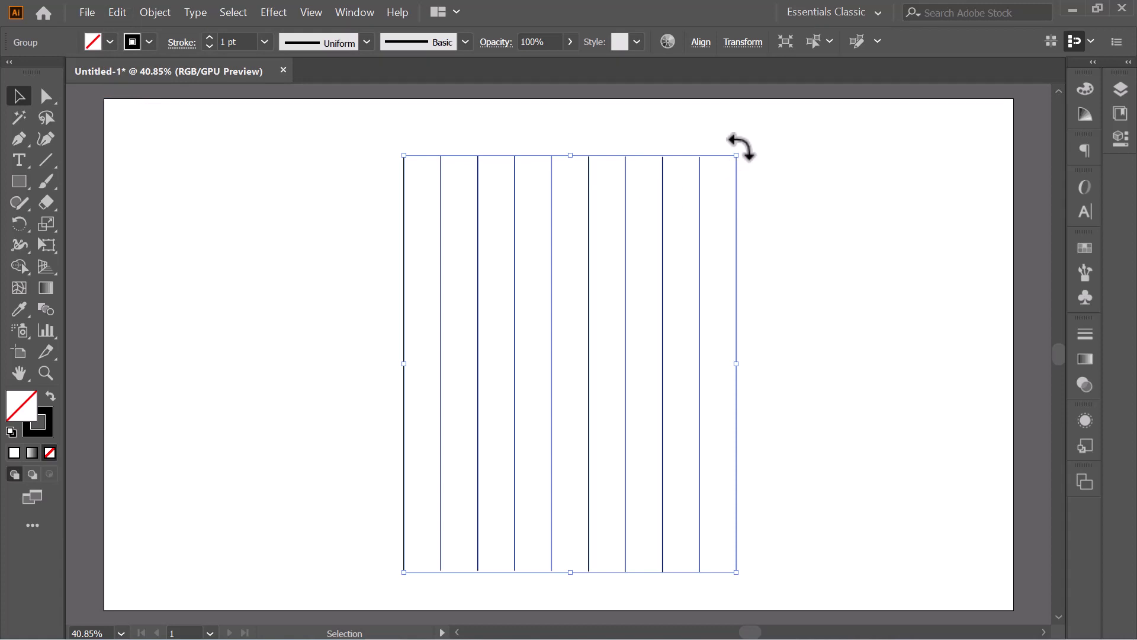
pyautogui.moveTo(741, 147); pyautogui.dragTo(730, 460)
pyautogui.click(858, 292)
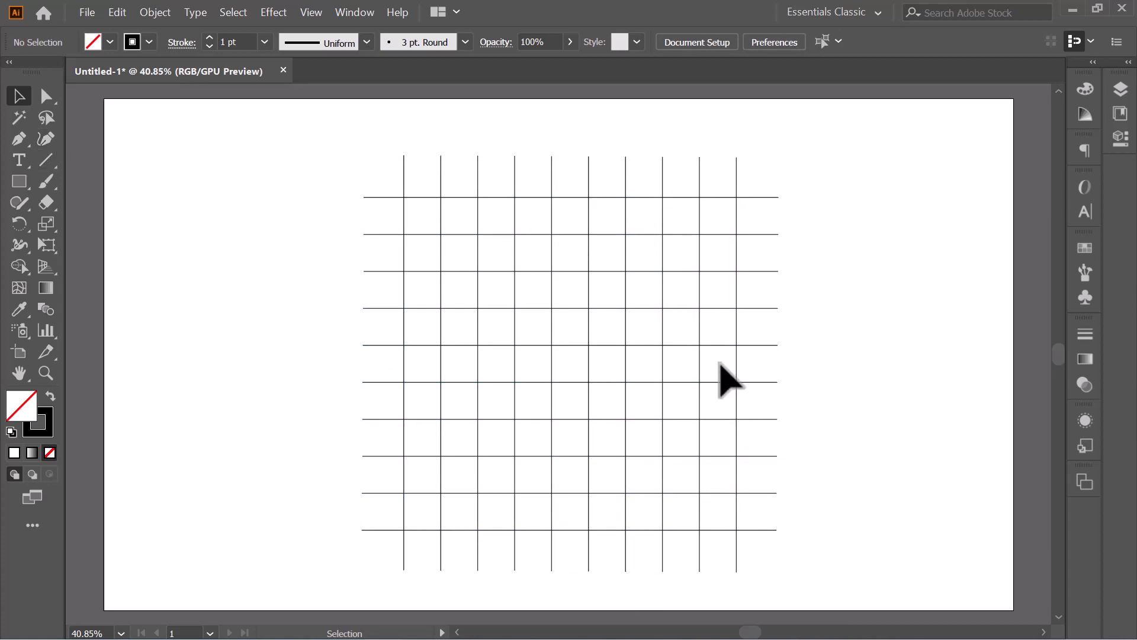
# Step: Merge grid cells into an angular S with Shape Builder, using a black fill and no stroke
pyautogui.moveTo(303, 150); pyautogui.dragTo(822, 578)
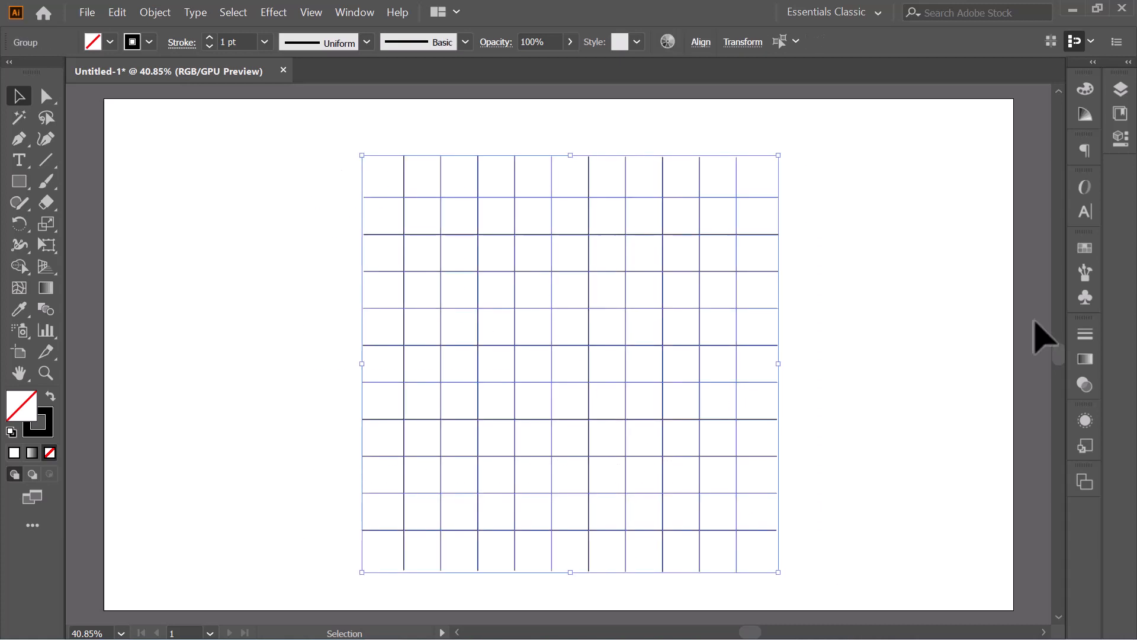
pyautogui.click(20, 267)
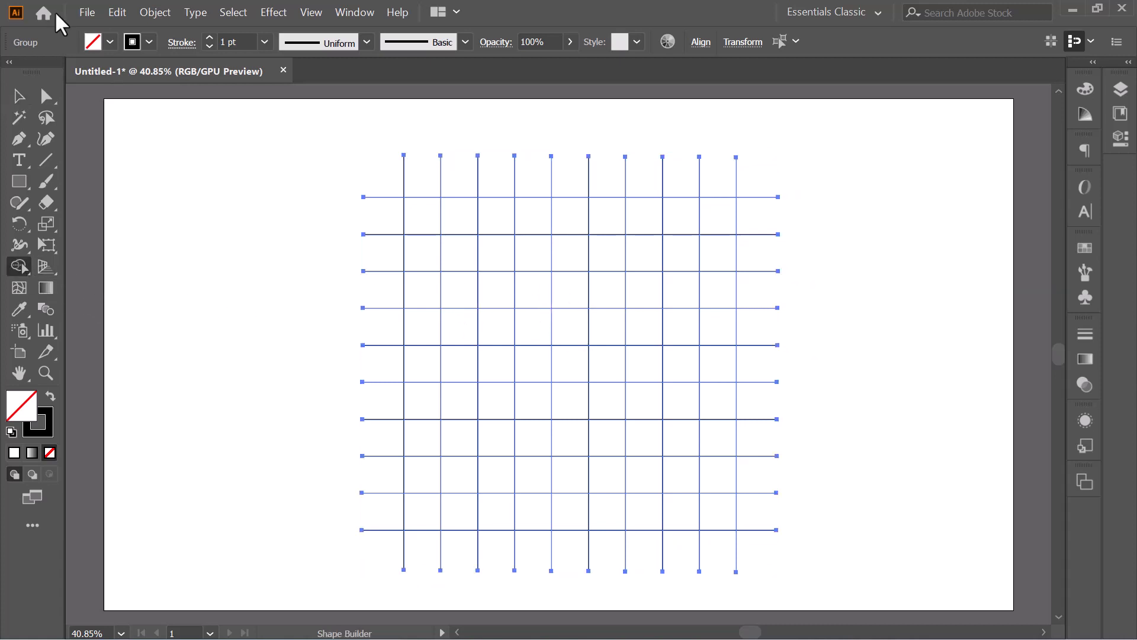
pyautogui.click(131, 42)
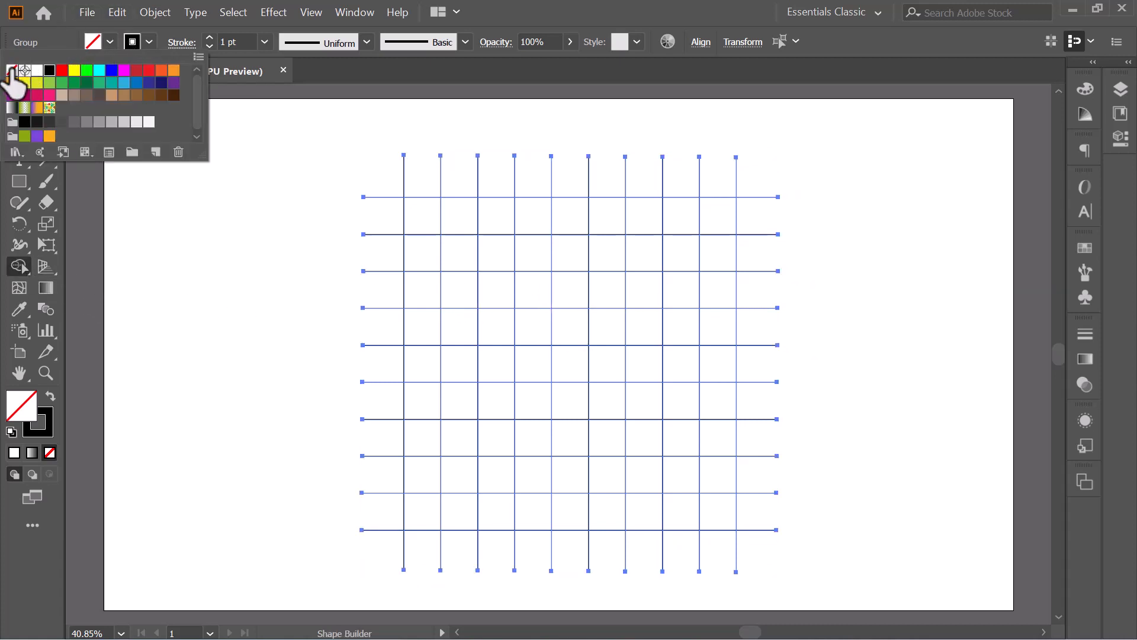
pyautogui.click(12, 70)
pyautogui.click(92, 38)
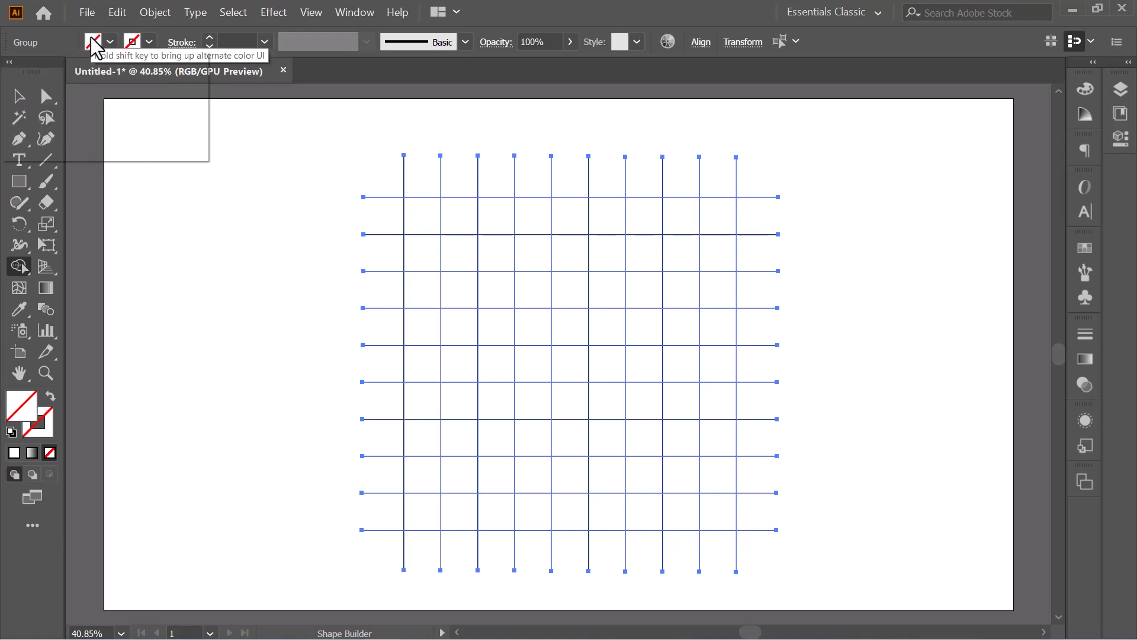
pyautogui.click(49, 70)
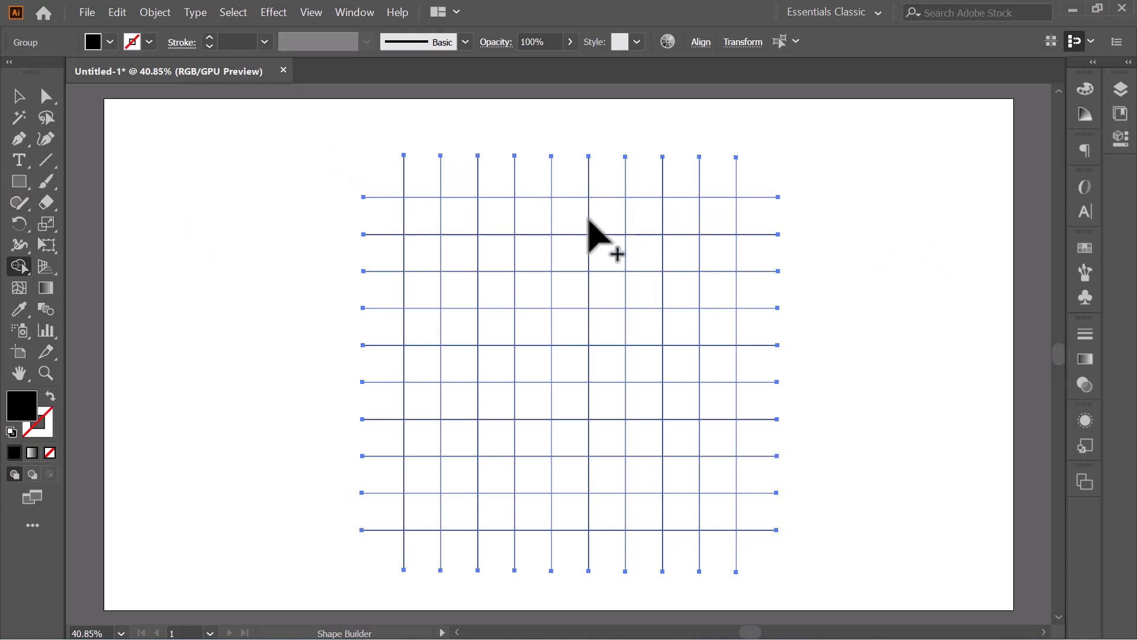
pyautogui.moveTo(634, 247)
pyautogui.mouseDown()
pyautogui.moveTo(541, 256)
pyautogui.moveTo(534, 361)
pyautogui.moveTo(637, 358)
pyautogui.moveTo(639, 384)
pyautogui.moveTo(634, 462)
pyautogui.moveTo(544, 469)
pyautogui.mouseUp()
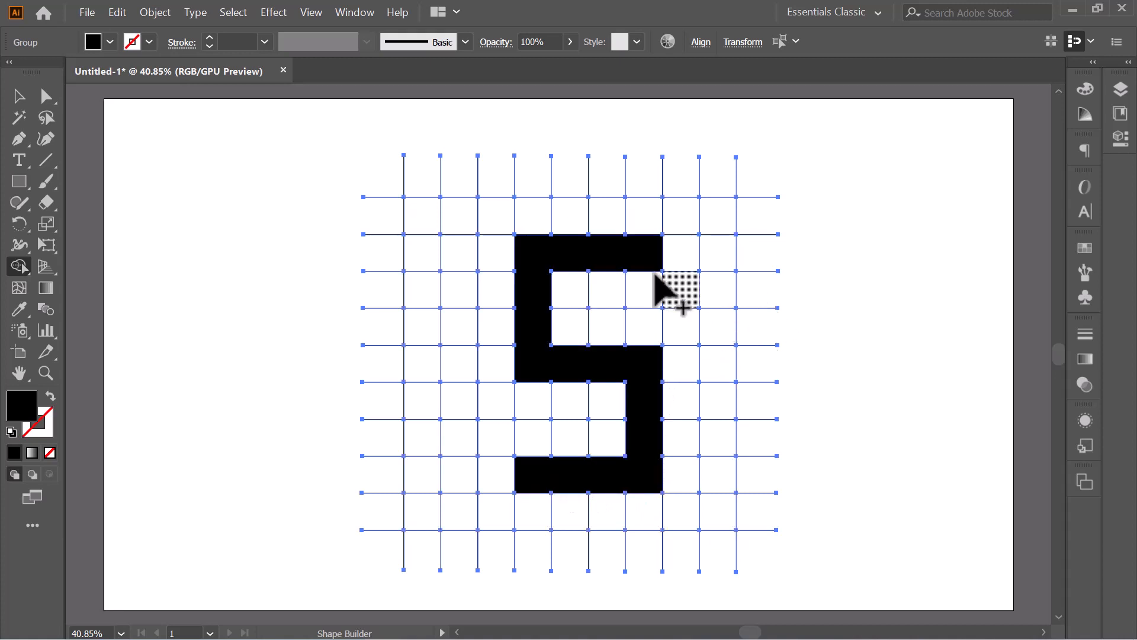
pyautogui.press('v')
pyautogui.click(799, 317)
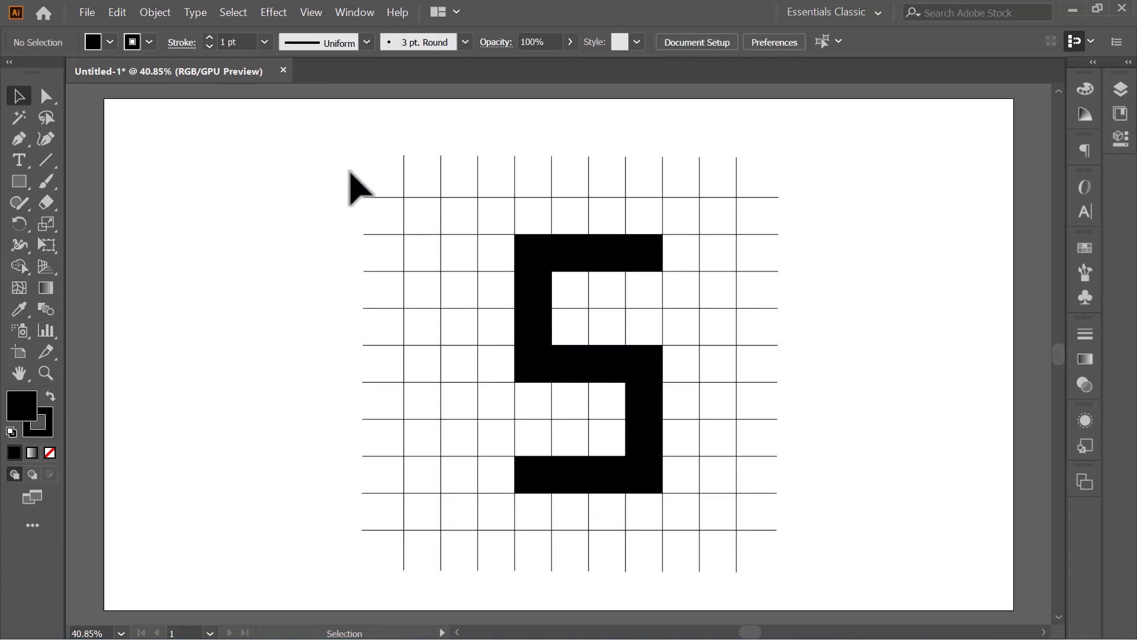
# Step: Ungroup the grid artwork and move the black S off the grid to the artboard's left edge
pyautogui.moveTo(356, 183); pyautogui.dragTo(802, 507)
pyautogui.rightClick(567, 344)
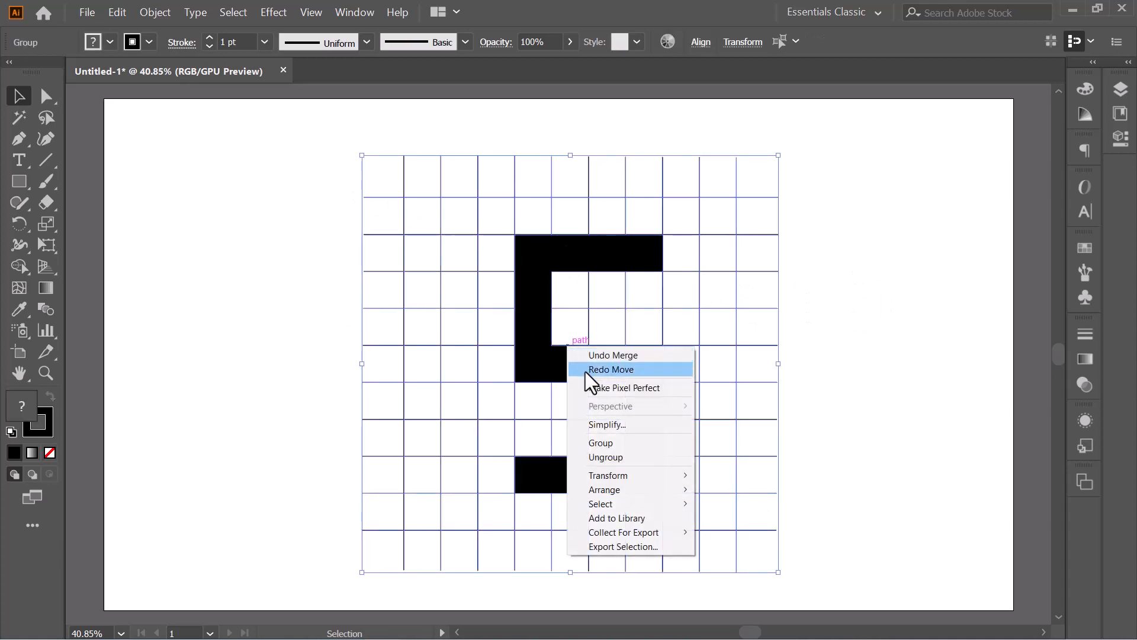
pyautogui.click(599, 442)
pyautogui.click(717, 370)
pyautogui.moveTo(598, 360); pyautogui.dragTo(193, 321)
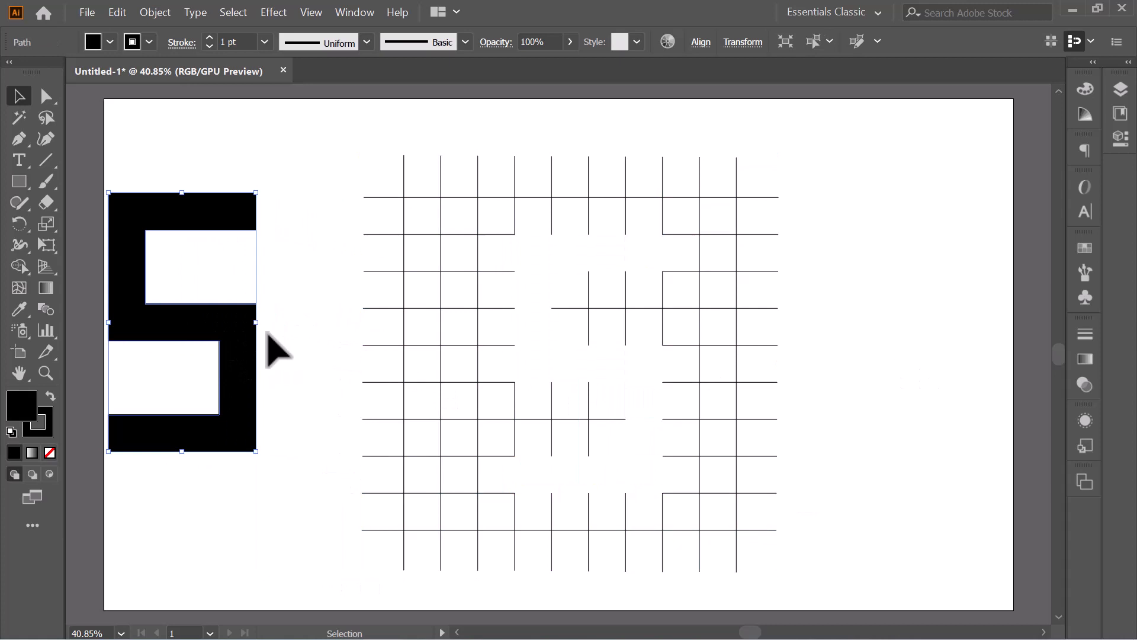
# Step: Delete the leftover grid lines and move the S back to the middle of the artboard
pyautogui.click(314, 314)
pyautogui.moveTo(345, 144); pyautogui.dragTo(847, 578)
pyautogui.press('Delete')
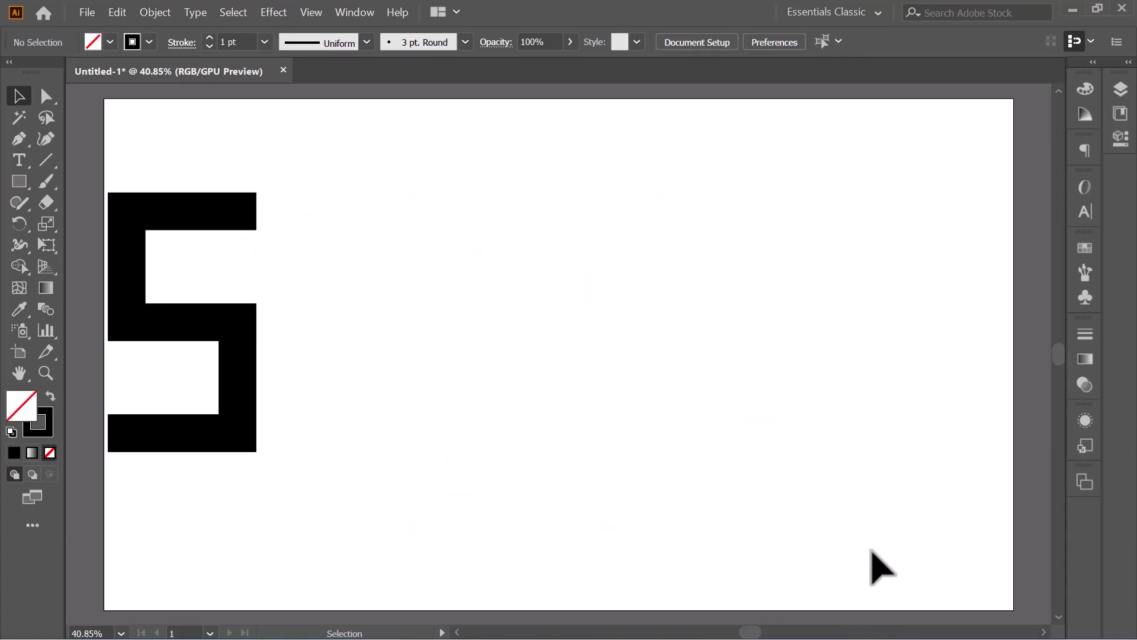
pyautogui.moveTo(243, 354); pyautogui.dragTo(620, 363)
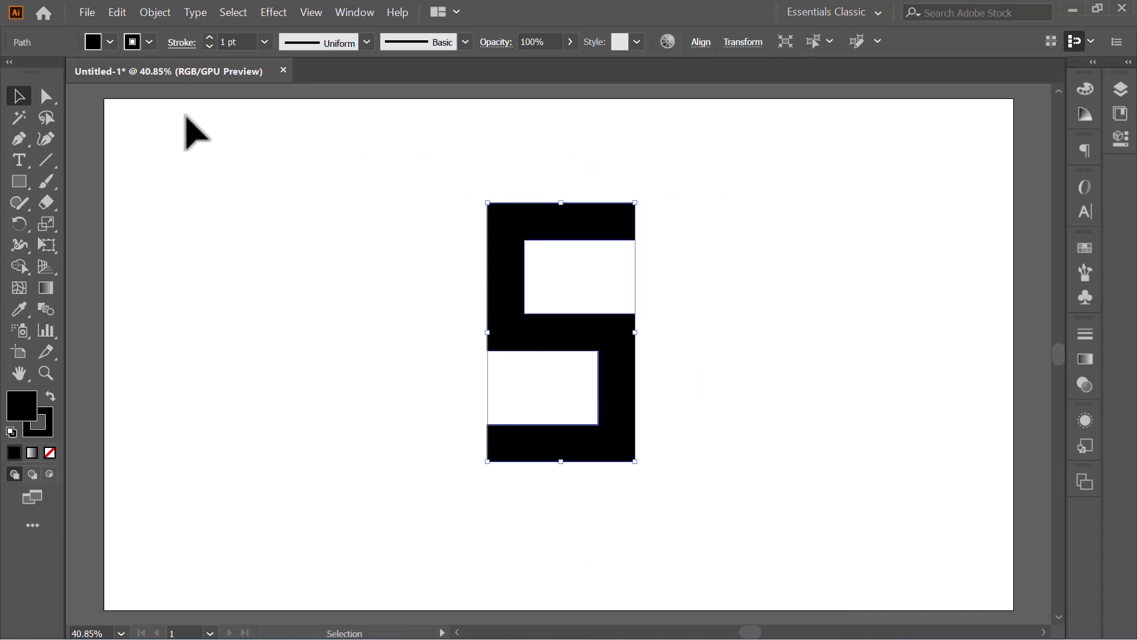
# Step: Remove the stroke from the S, keeping its black fill
pyautogui.click(138, 44)
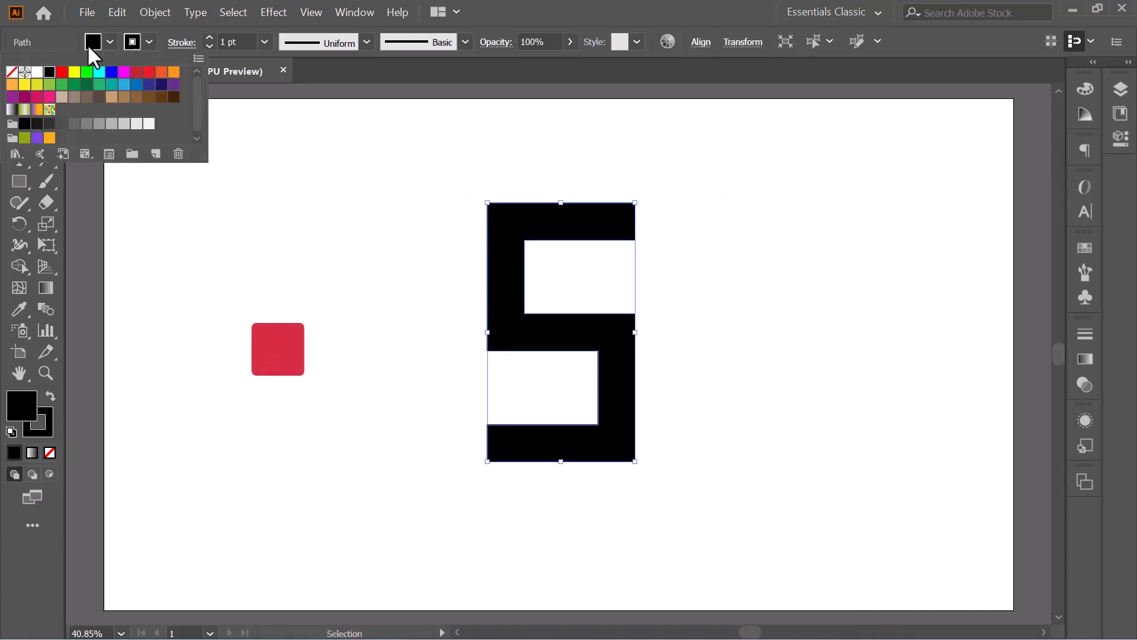
pyautogui.click(11, 72)
pyautogui.click(754, 282)
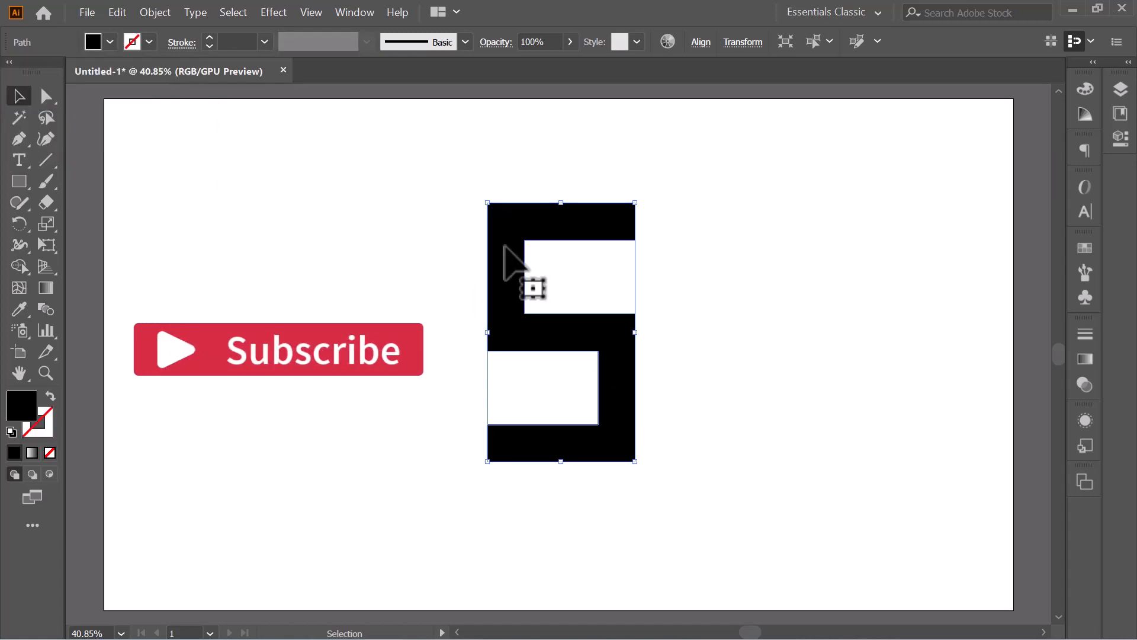
pyautogui.click(747, 229)
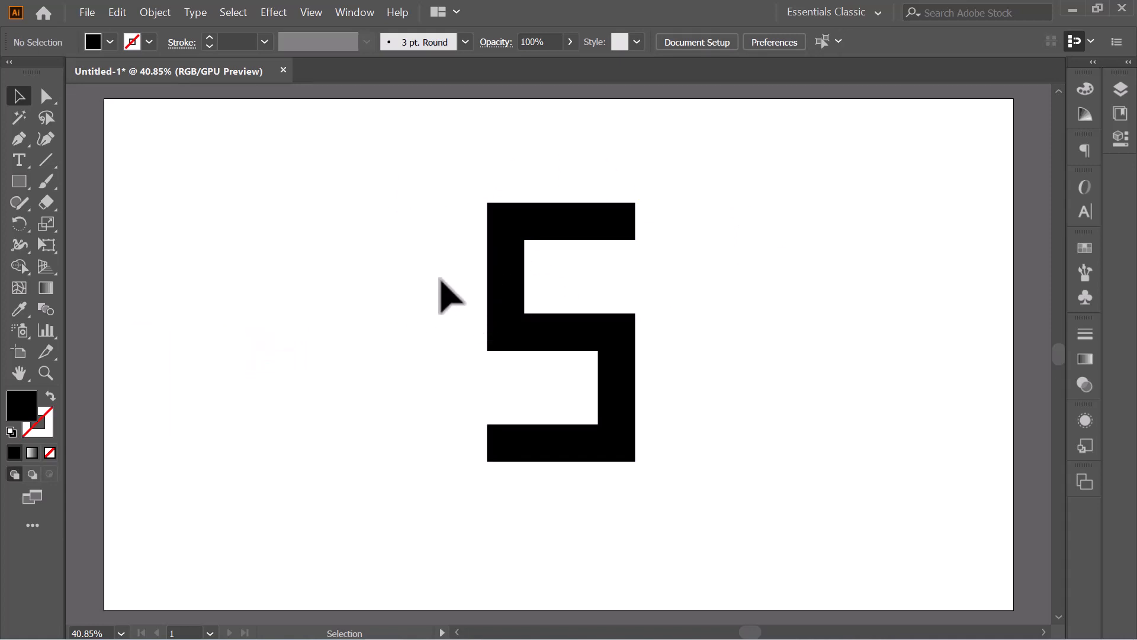
# Step: Round the S's eight bend corners and the upper outer corner of each end with a 78 px radius
pyautogui.moveTo(391, 184); pyautogui.dragTo(697, 515)
pyautogui.click(47, 98)
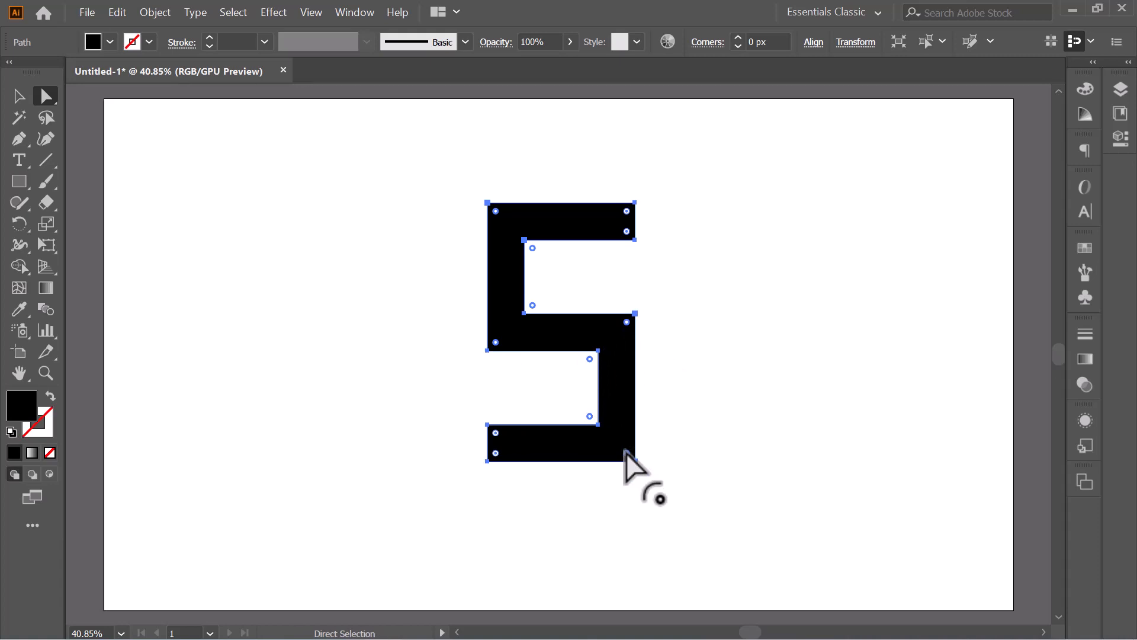
pyautogui.moveTo(627, 455); pyautogui.dragTo(561, 385)
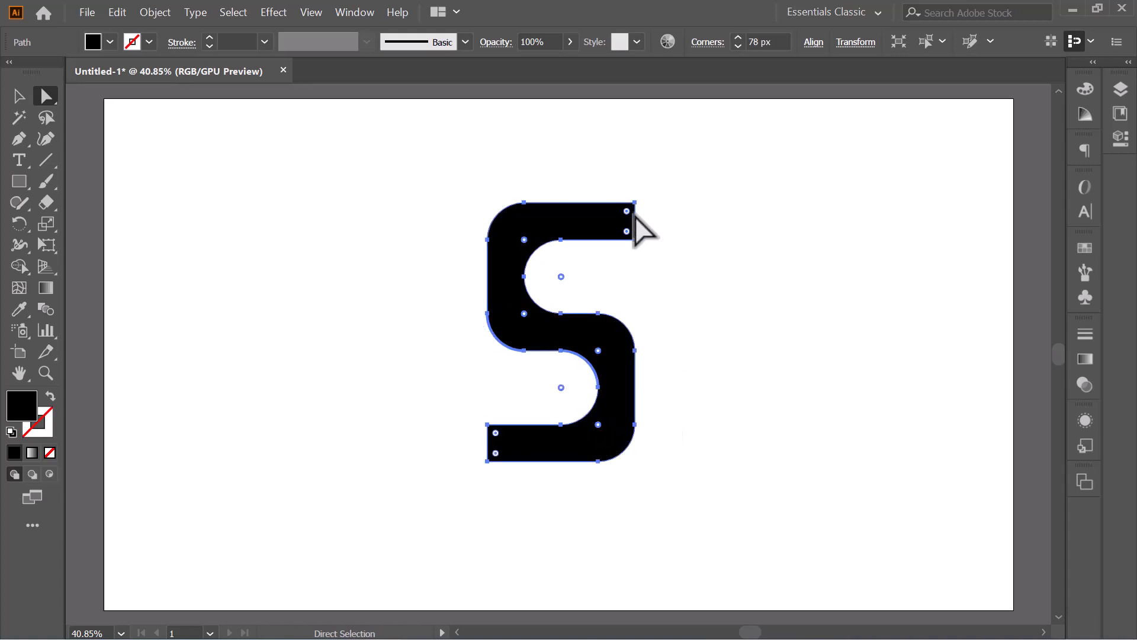
pyautogui.moveTo(627, 212); pyautogui.dragTo(587, 259)
pyautogui.moveTo(497, 447); pyautogui.dragTo(541, 490)
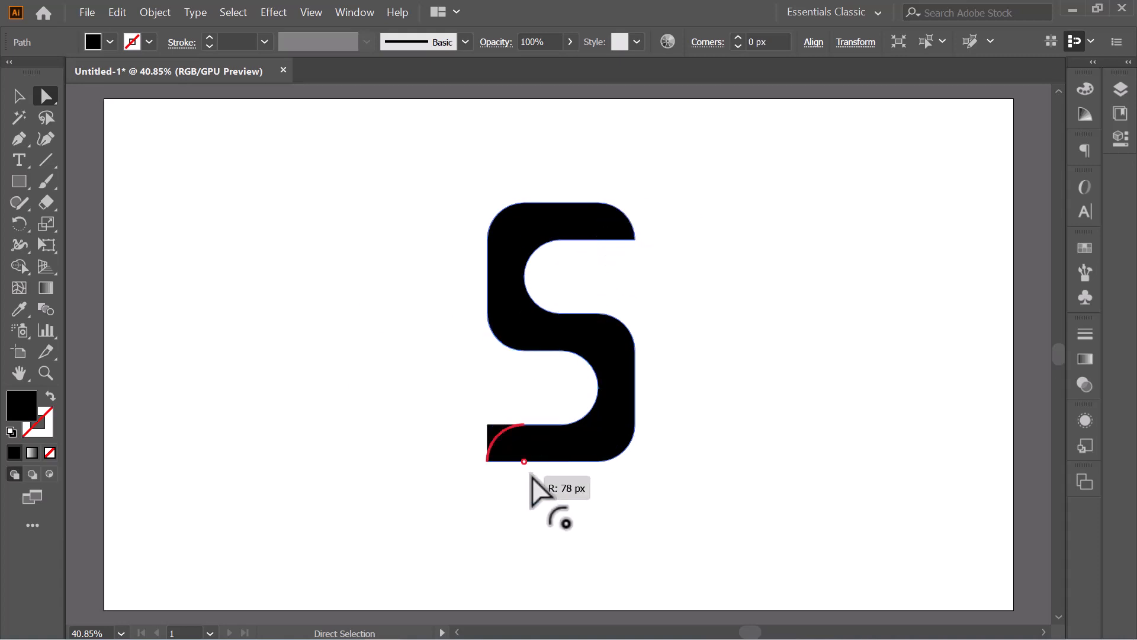
pyautogui.click(731, 450)
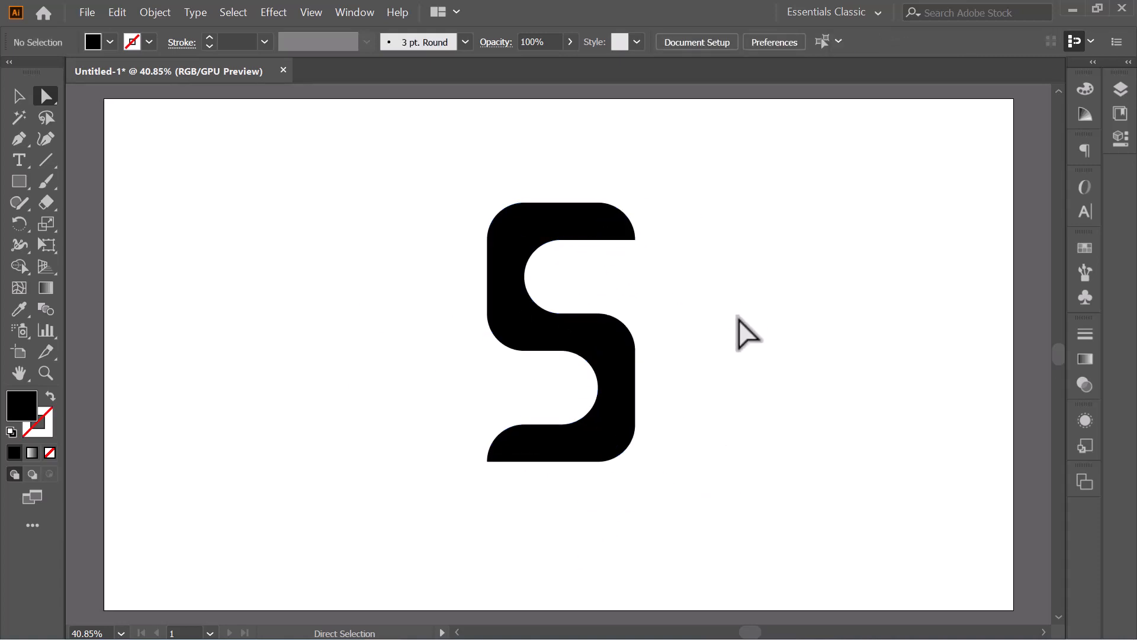
# Step: Enlarge the radii of the S's four outer bends, using about 139 px for the lower corner of the upper-left bowl
pyautogui.click(488, 342)
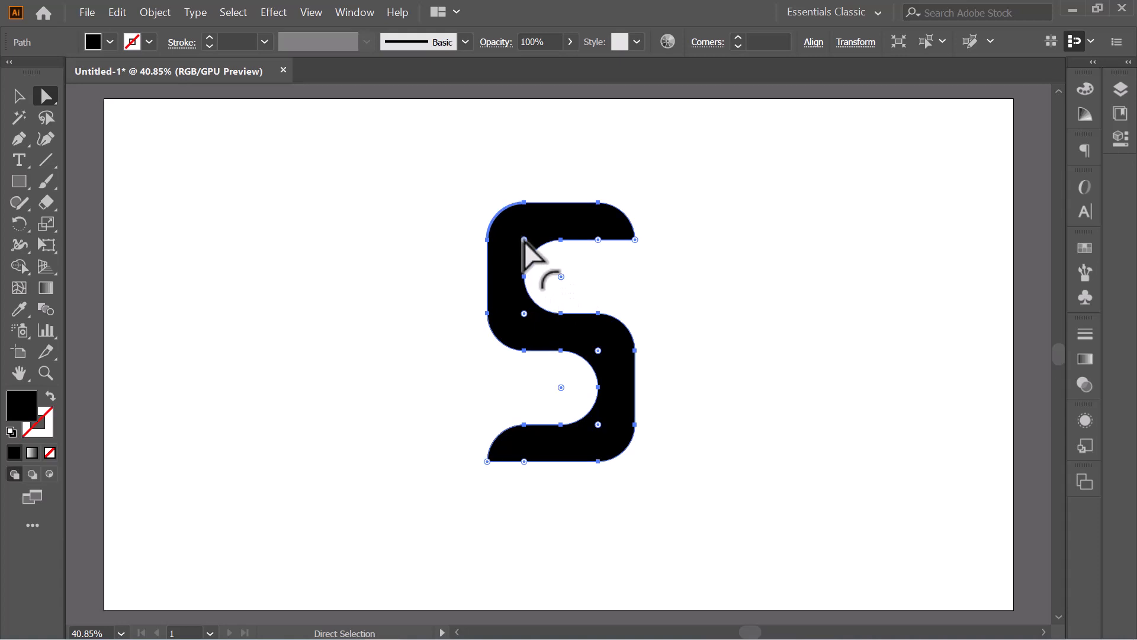
pyautogui.moveTo(523, 240); pyautogui.dragTo(570, 285)
pyautogui.moveTo(528, 317); pyautogui.dragTo(550, 246)
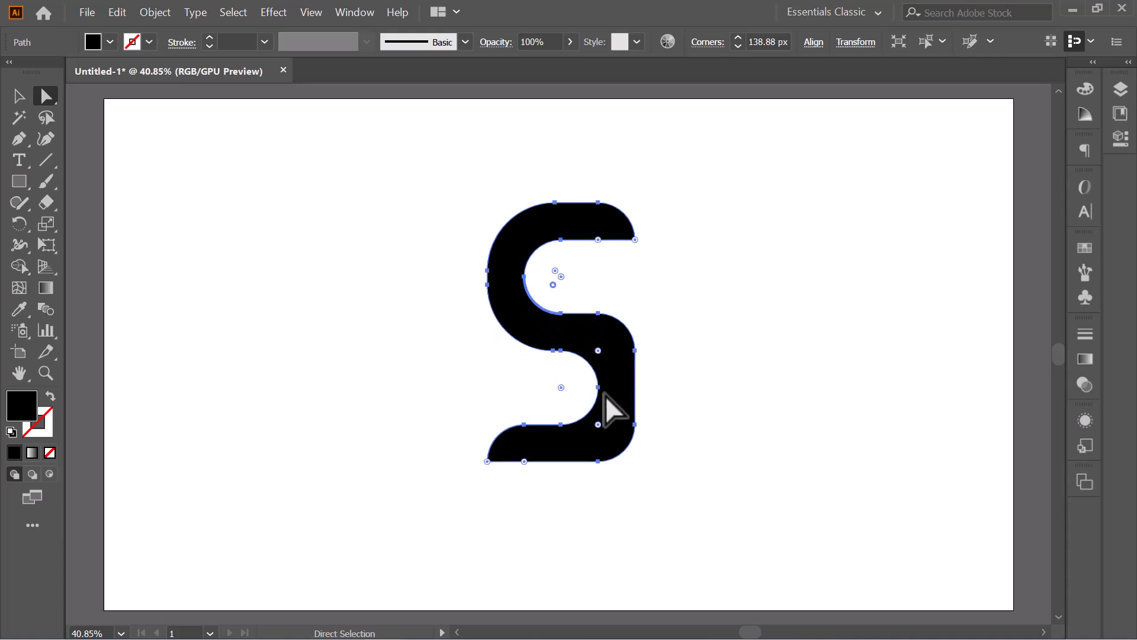
pyautogui.moveTo(598, 352); pyautogui.dragTo(572, 370)
pyautogui.moveTo(599, 425); pyautogui.dragTo(563, 386)
pyautogui.click(675, 367)
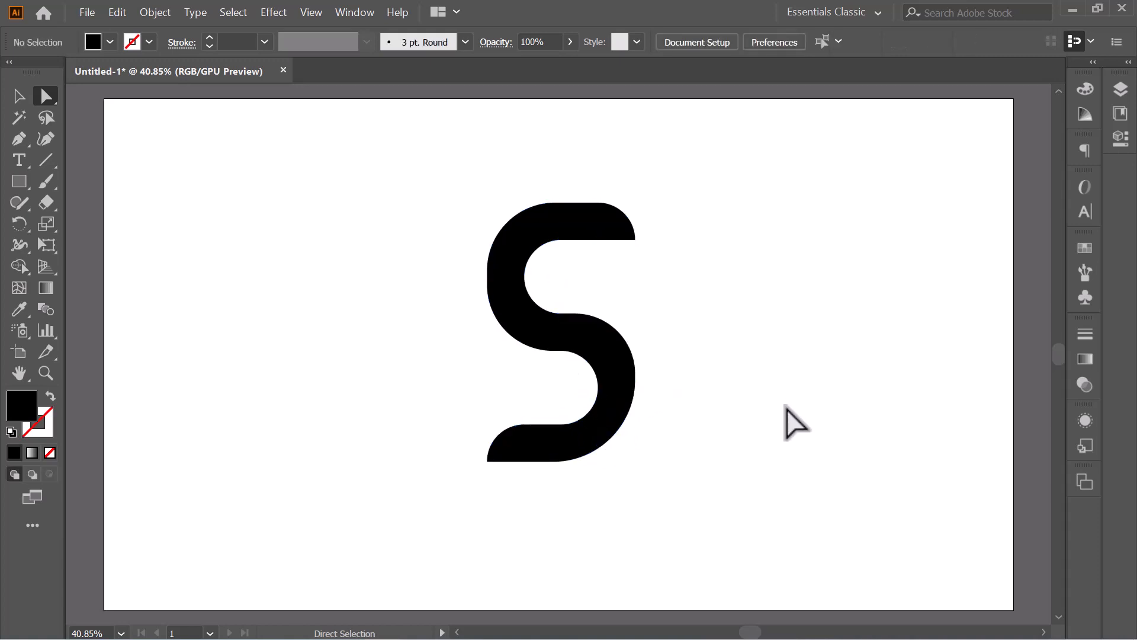
# Step: Try to adjust the corner rounding of the inner bend in the S's upper bowl
pyautogui.click(506, 299)
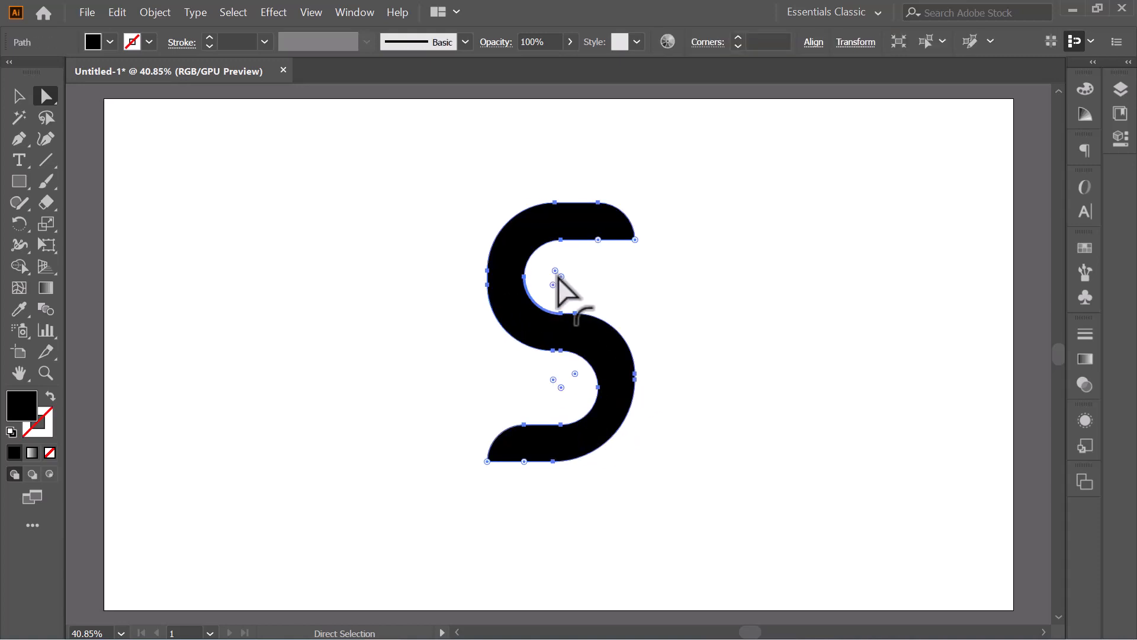
pyautogui.moveTo(560, 275); pyautogui.dragTo(564, 296)
pyautogui.click(754, 371)
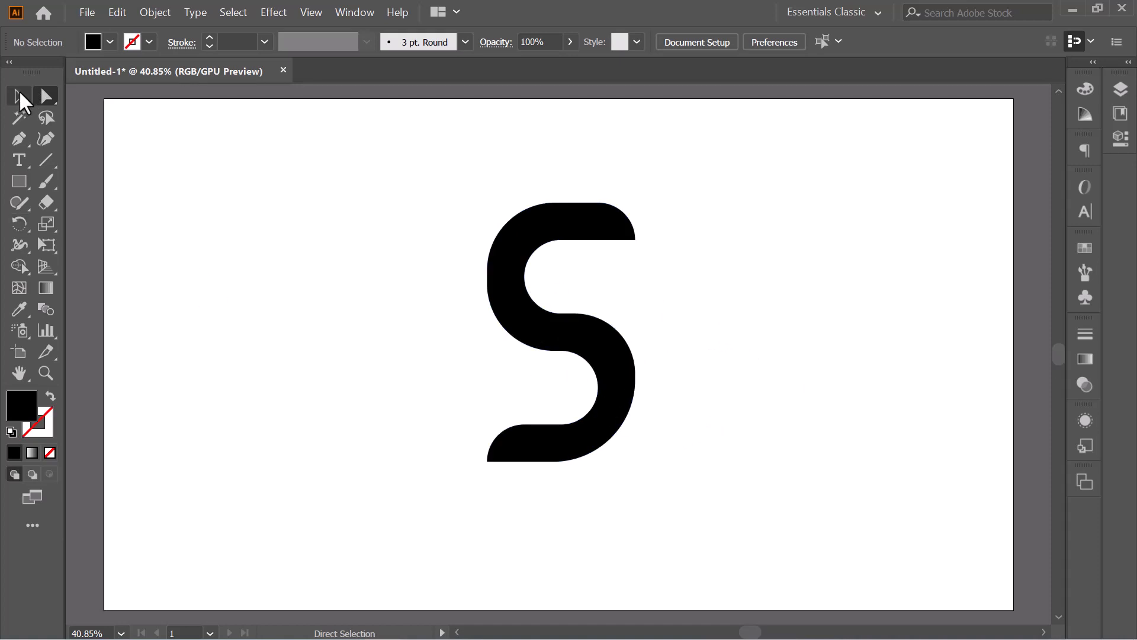
# Step: Enlarge the S proportionally to about 1.35 times its size and reposition it near the middle of the artboard
pyautogui.moveTo(551, 299); pyautogui.dragTo(507, 299)
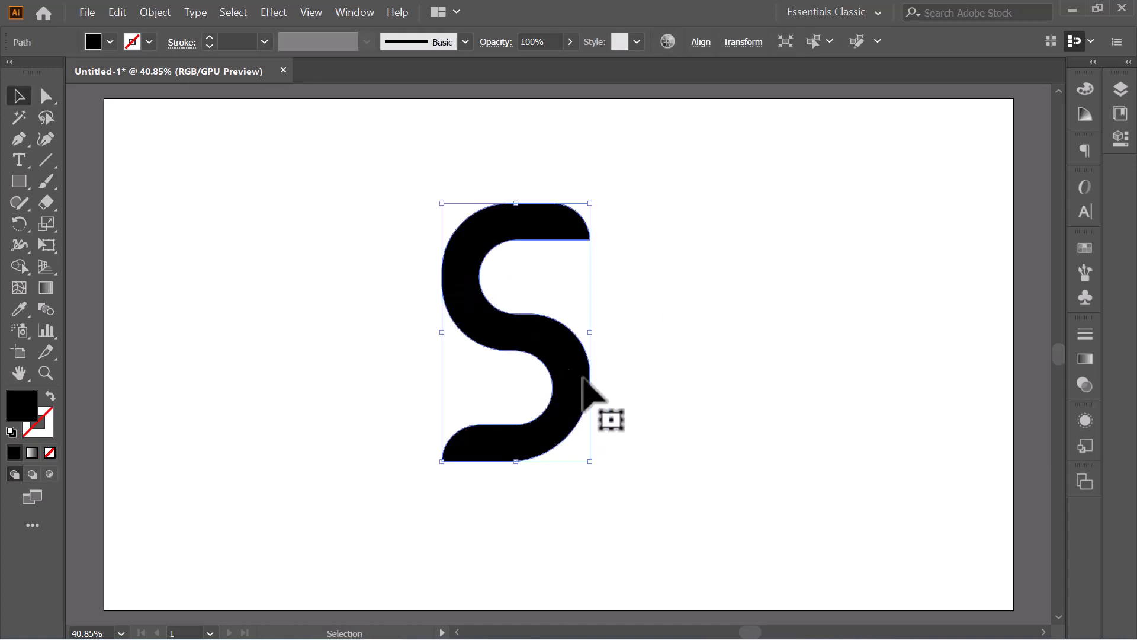
pyautogui.moveTo(590, 332); pyautogui.dragTo(612, 334)
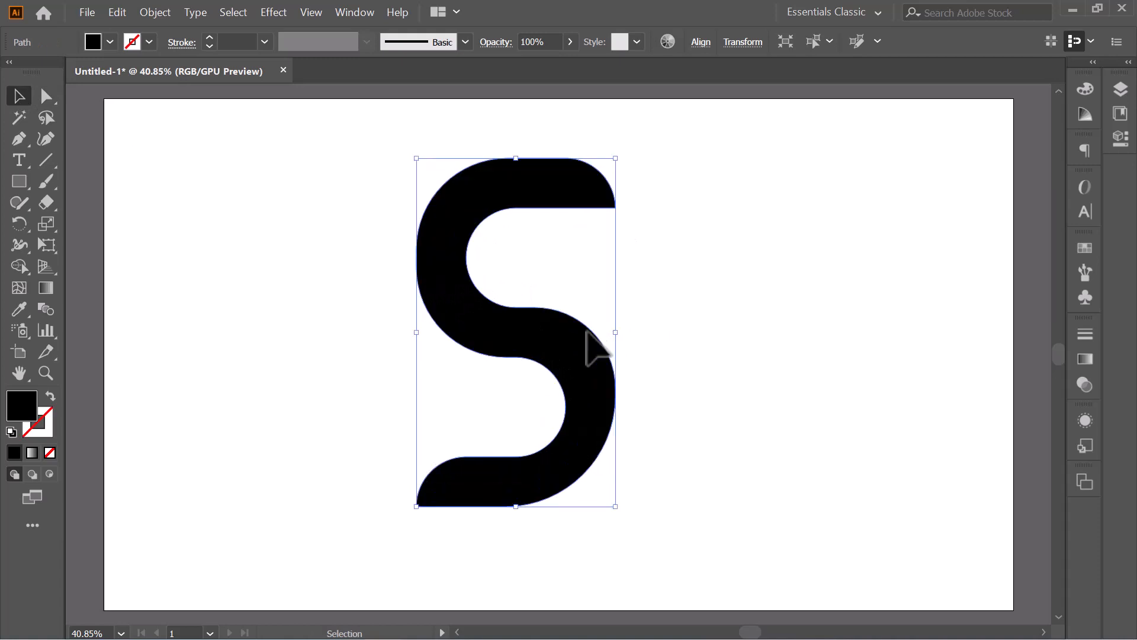
pyautogui.moveTo(533, 338); pyautogui.dragTo(580, 361)
pyautogui.click(699, 339)
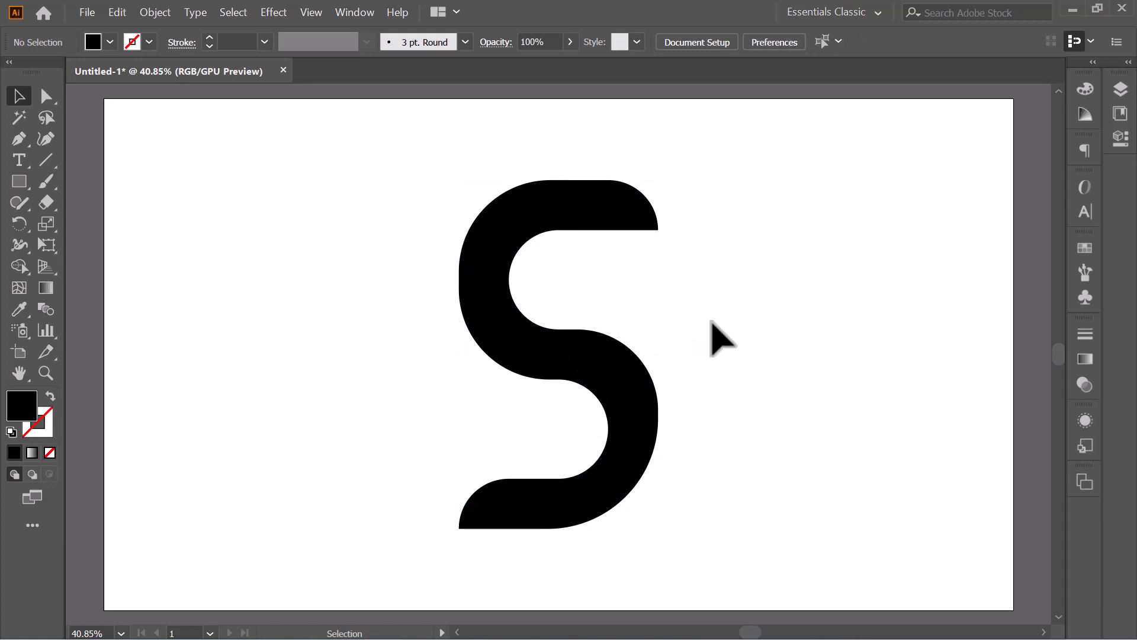
pyautogui.moveTo(513, 333); pyautogui.dragTo(547, 333)
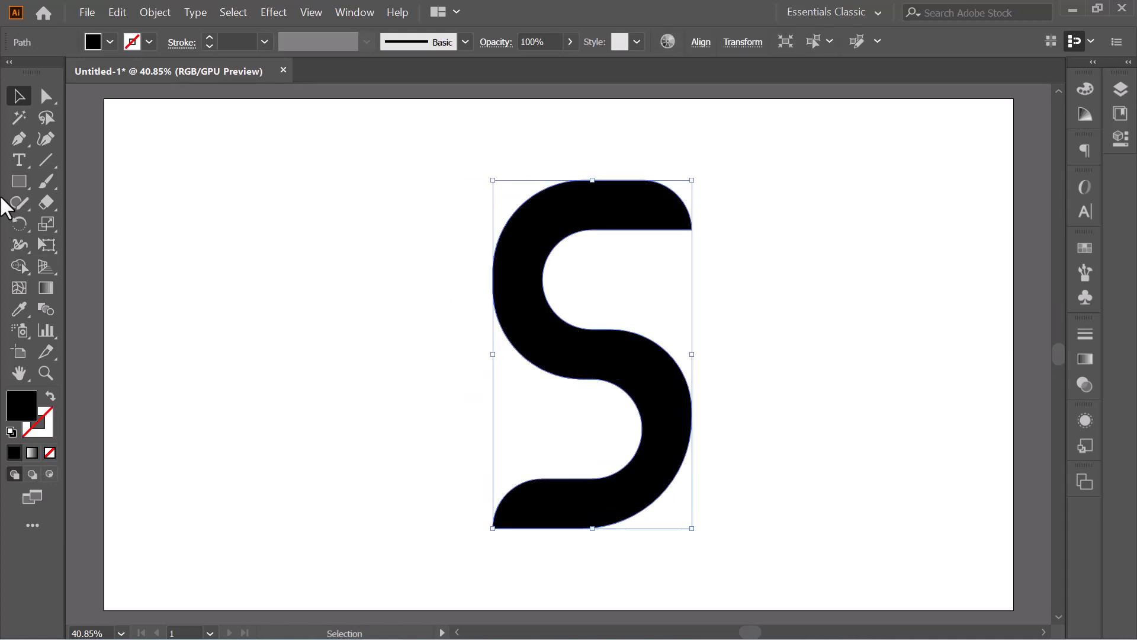
# Step: Draw a black circle about as wide as the S in the empty space beside it and set its opacity to 38%
pyautogui.moveTo(11, 172); pyautogui.dragTo(74, 224)
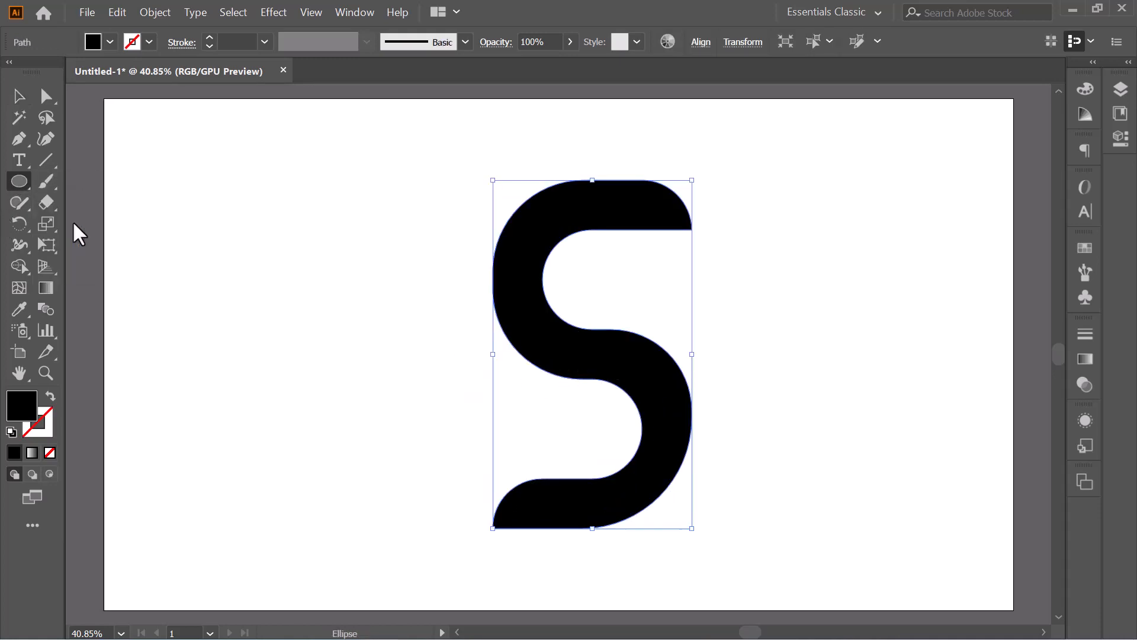
pyautogui.moveTo(235, 256); pyautogui.dragTo(294, 352)
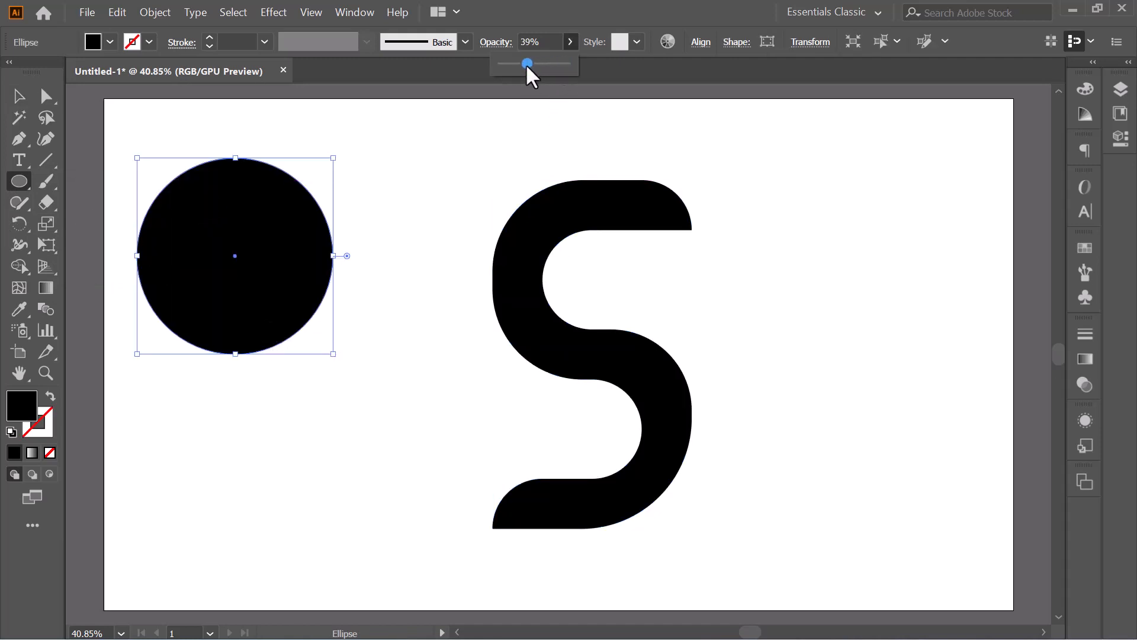
pyautogui.moveTo(526, 62); pyautogui.dragTo(525, 62)
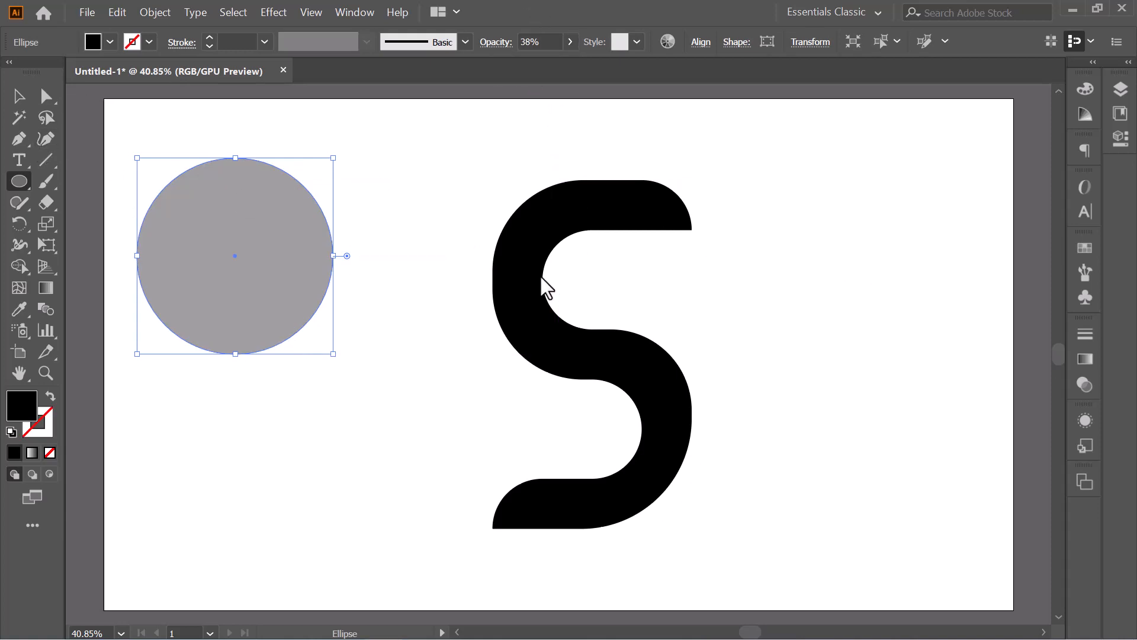
# Step: Duplicate the circle and place one over the S's upper bowl and the other over its lower bowl, slightly overlapping
pyautogui.press('v')
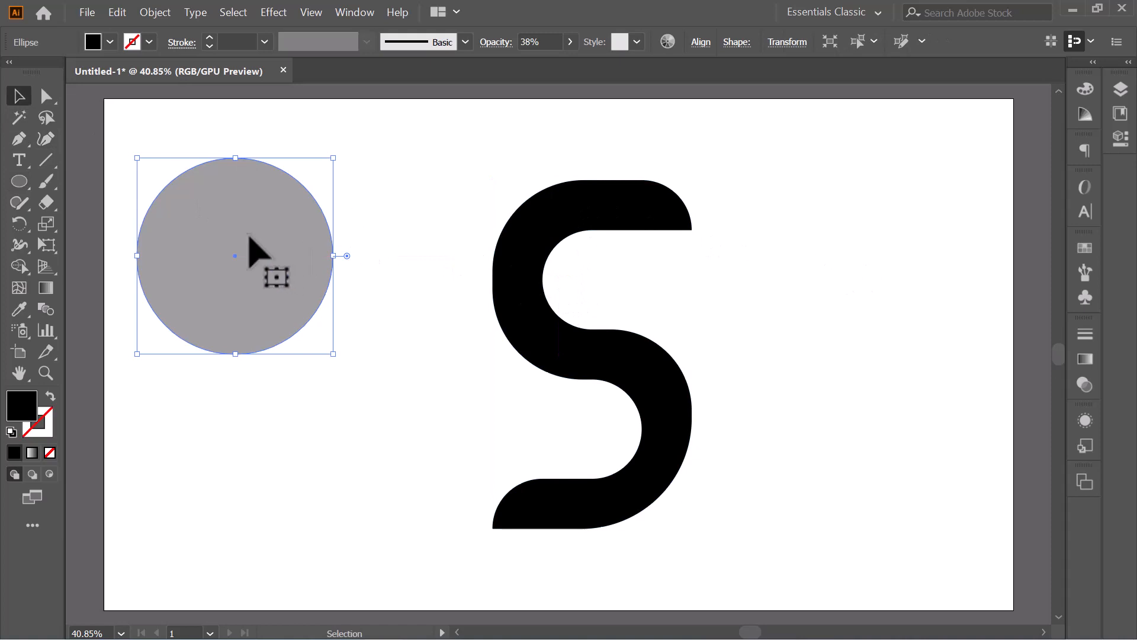
pyautogui.moveTo(259, 249); pyautogui.dragTo(261, 486)
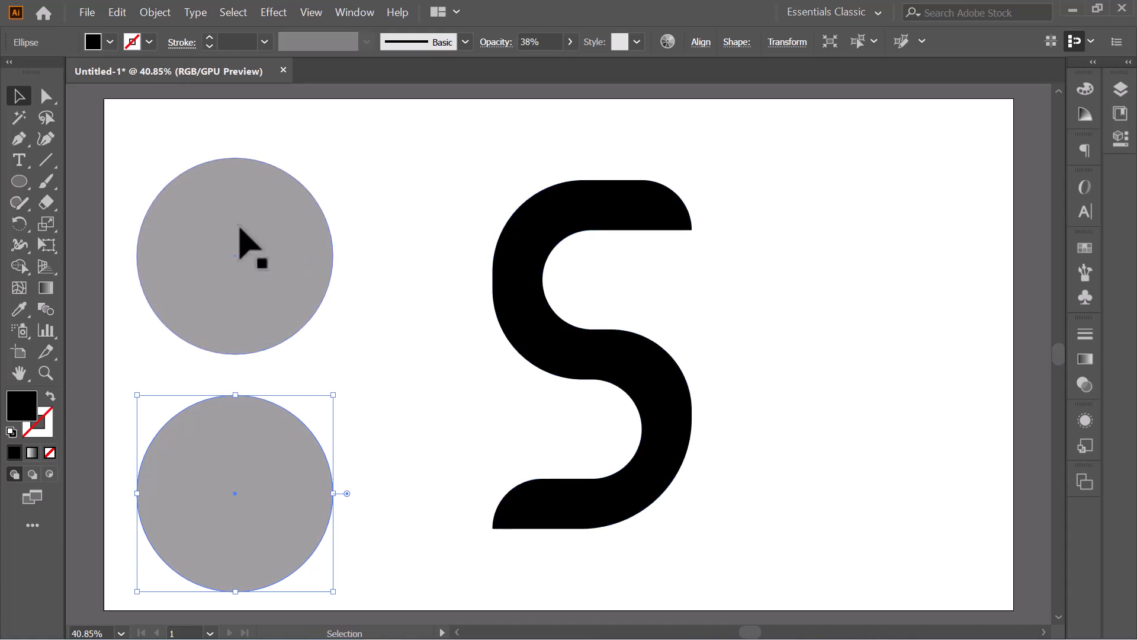
pyautogui.moveTo(239, 229); pyautogui.dragTo(619, 210)
pyautogui.moveTo(214, 478); pyautogui.dragTo(604, 375)
pyautogui.click(718, 488)
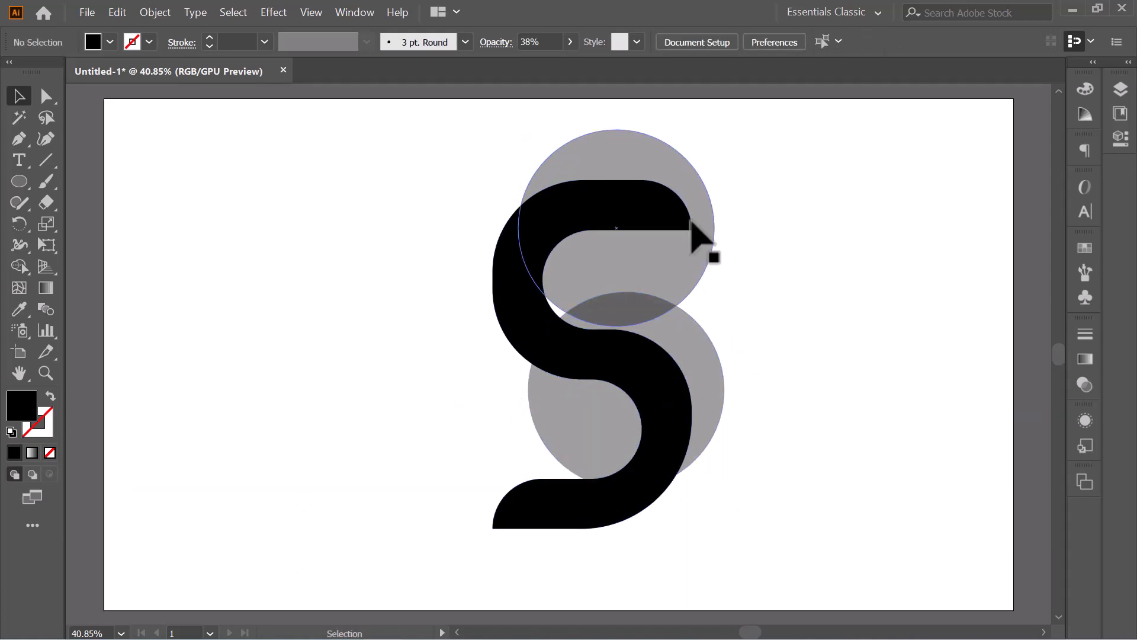
# Step: Set the opacity of both circles to 100%
pyautogui.moveTo(747, 365); pyautogui.dragTo(680, 274)
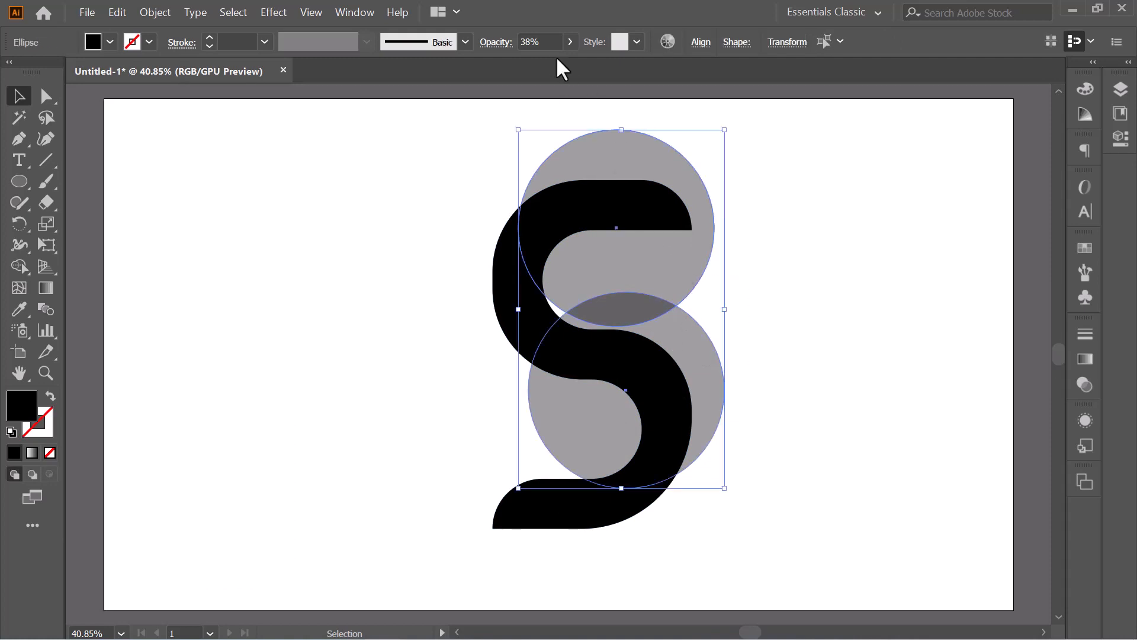
pyautogui.click(568, 42)
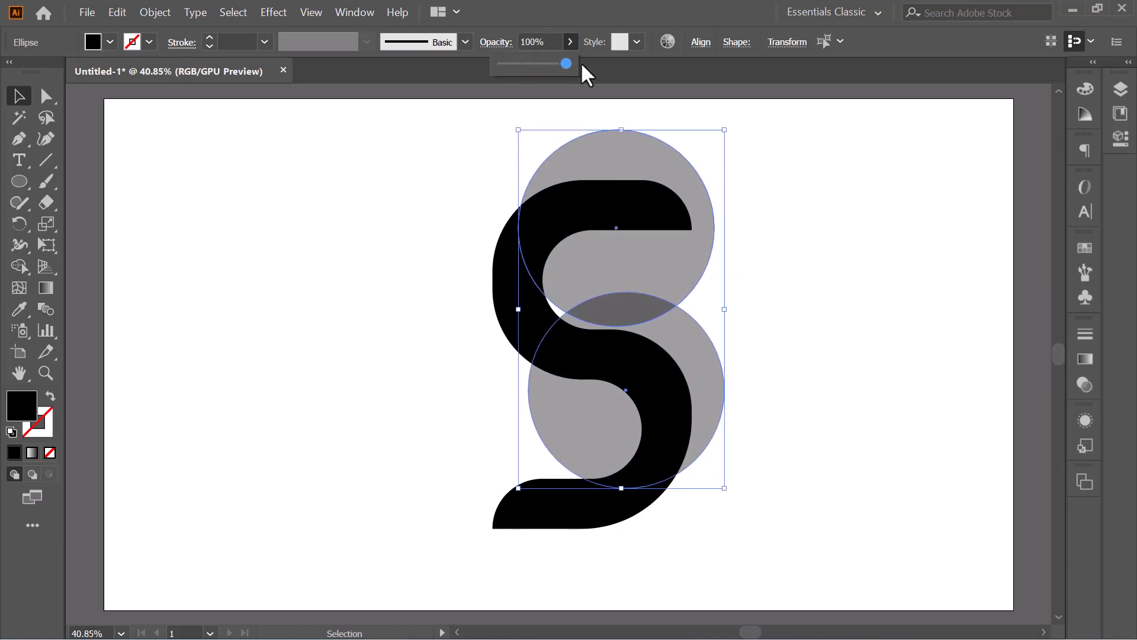
pyautogui.click(829, 227)
# Step: Remove the circle areas lying outside the S with the Shape Builder, keeping the circle arcs that divide the letter
pyautogui.moveTo(386, 154); pyautogui.dragTo(723, 538)
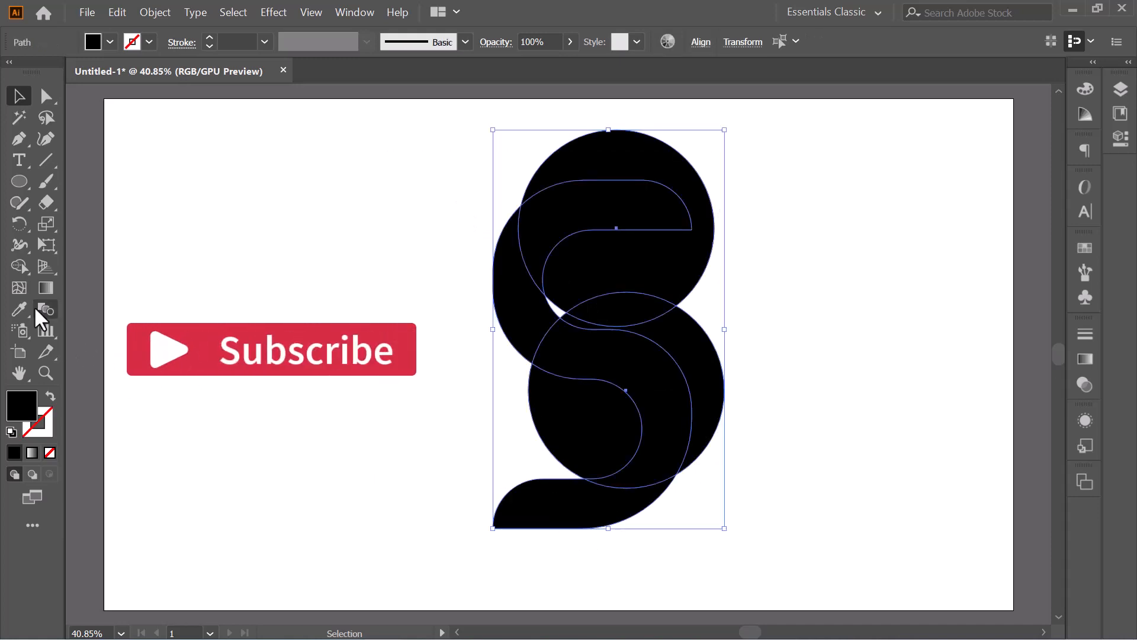
pyautogui.click(20, 268)
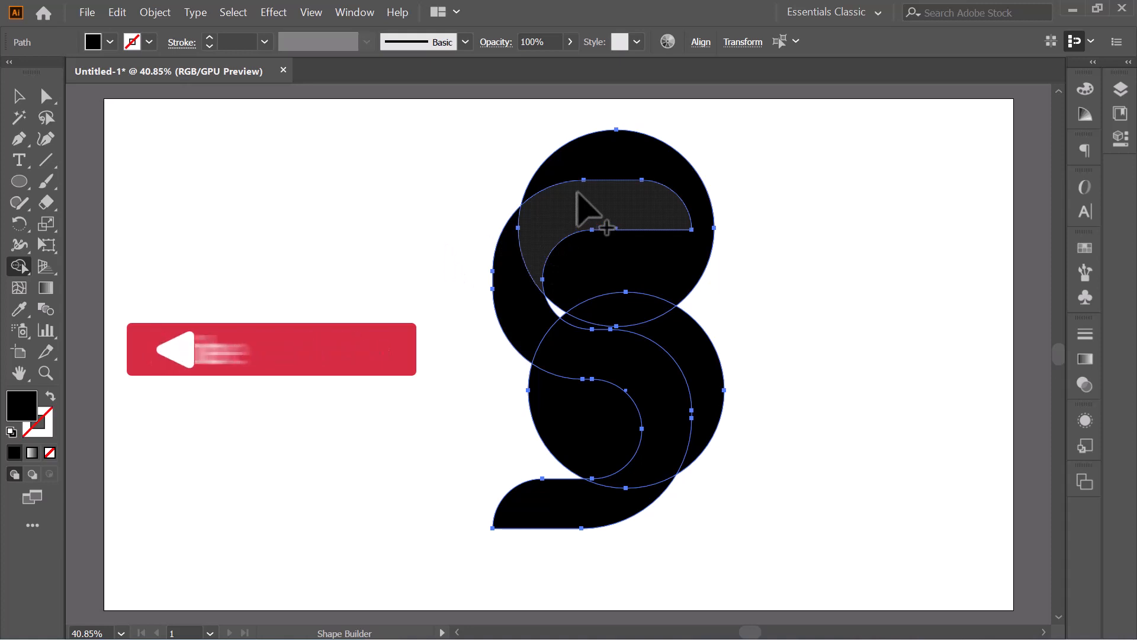
pyautogui.keyDown('alt'); pyautogui.click(597, 145); pyautogui.keyUp('alt')
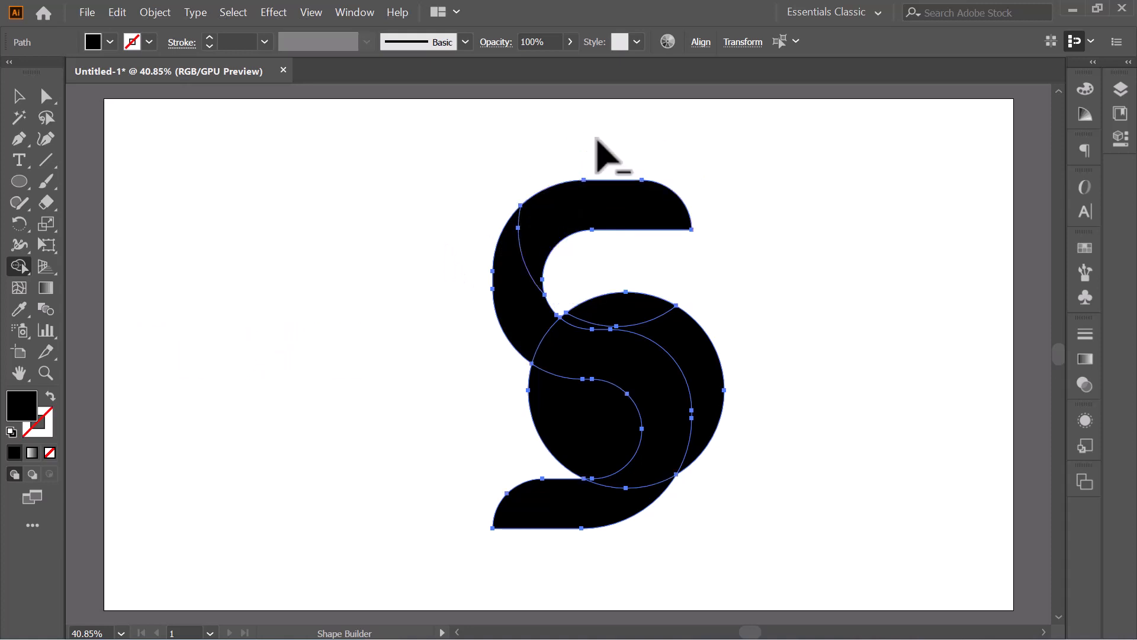
pyautogui.keyDown('alt'); pyautogui.click(590, 321); pyautogui.keyUp('alt')
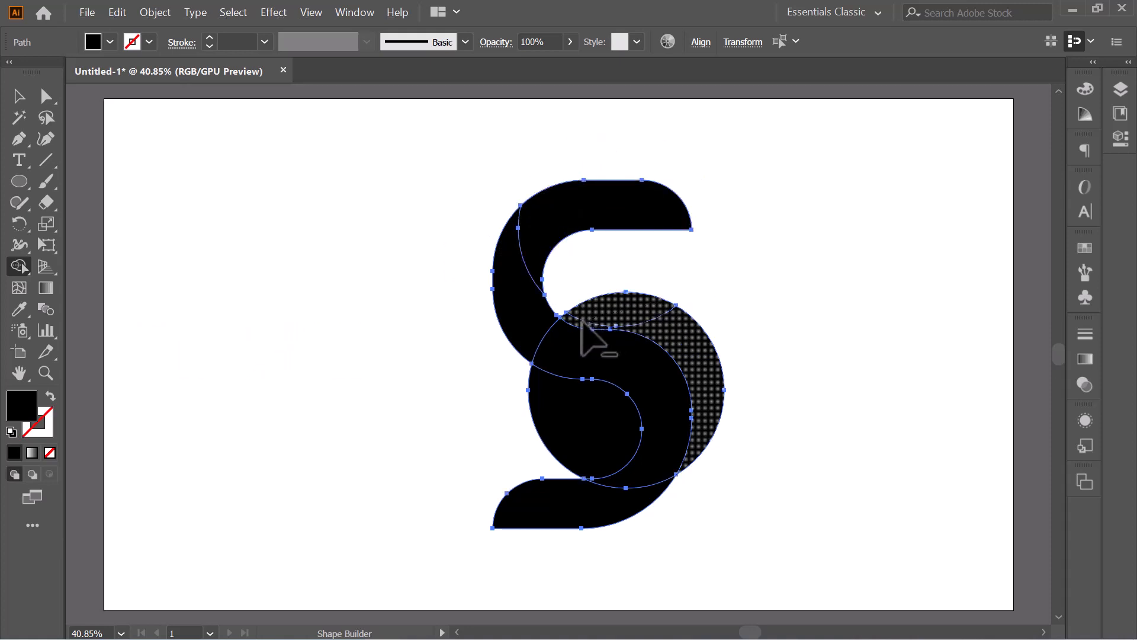
pyautogui.keyDown('alt'); pyautogui.click(588, 326); pyautogui.keyUp('alt')
pyautogui.keyDown('alt'); pyautogui.click(529, 423); pyautogui.keyUp('alt')
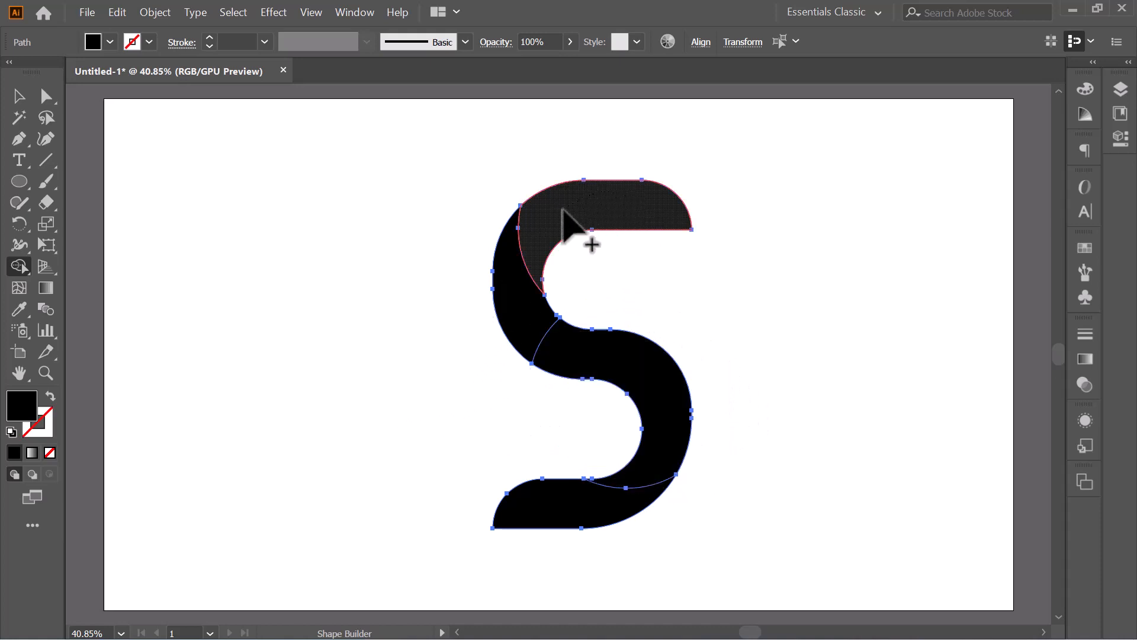
# Step: Merge the S's middle pieces into one shape with the Shape Builder, keeping the upper and lower ends separate
pyautogui.moveTo(518, 301)
pyautogui.mouseDown()
pyautogui.moveTo(647, 406)
pyautogui.moveTo(685, 399)
pyautogui.moveTo(634, 536)
pyautogui.mouseUp()
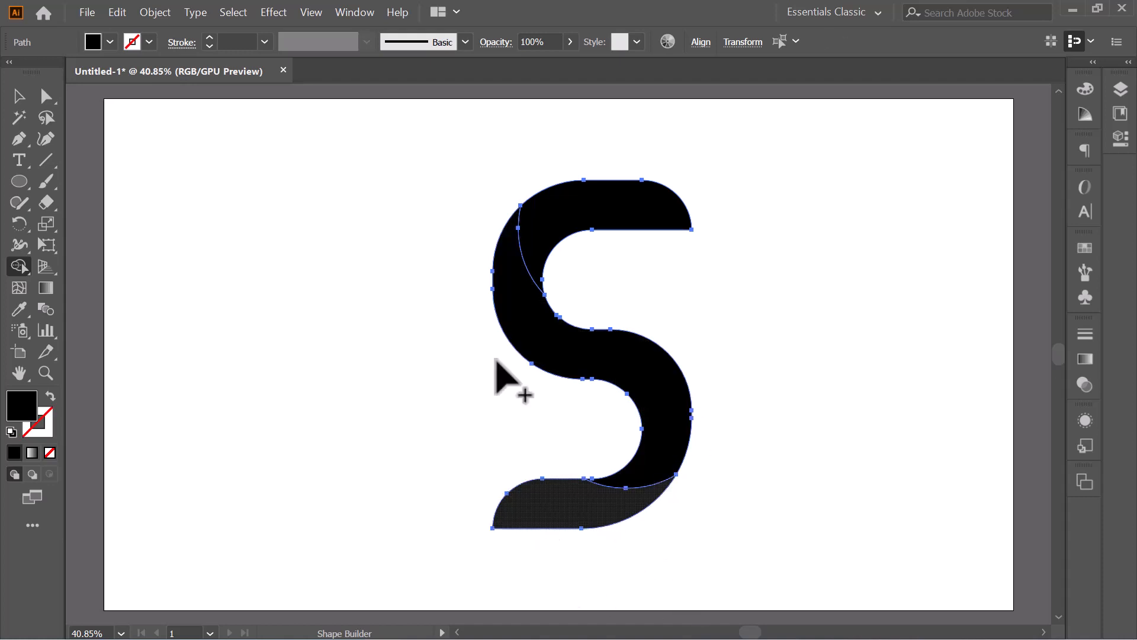
pyautogui.click(19, 95)
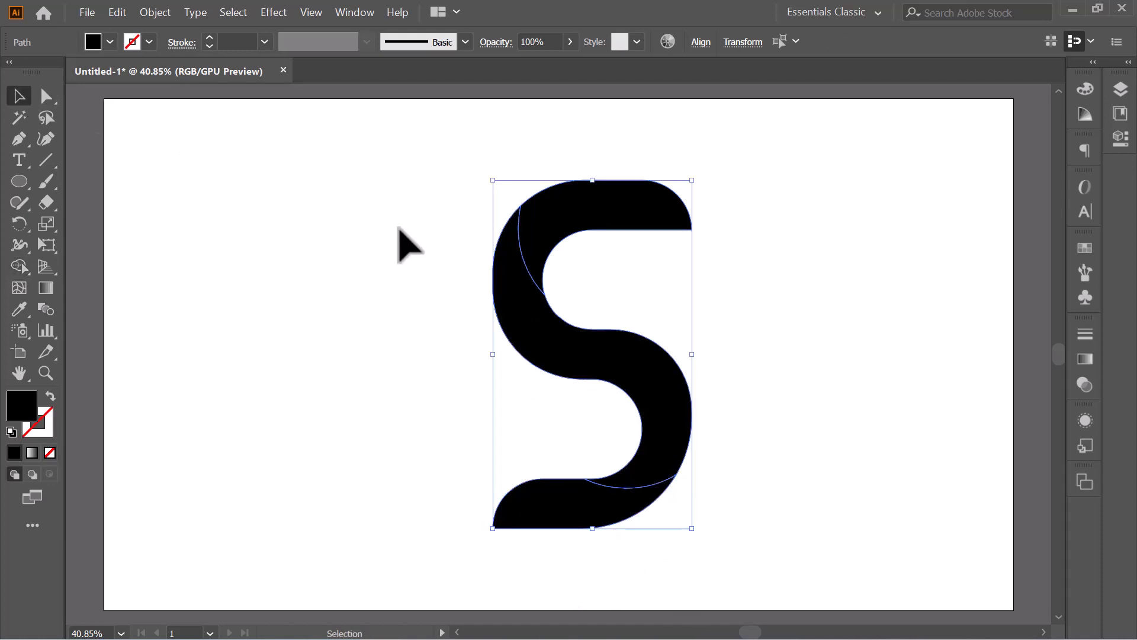
pyautogui.click(310, 257)
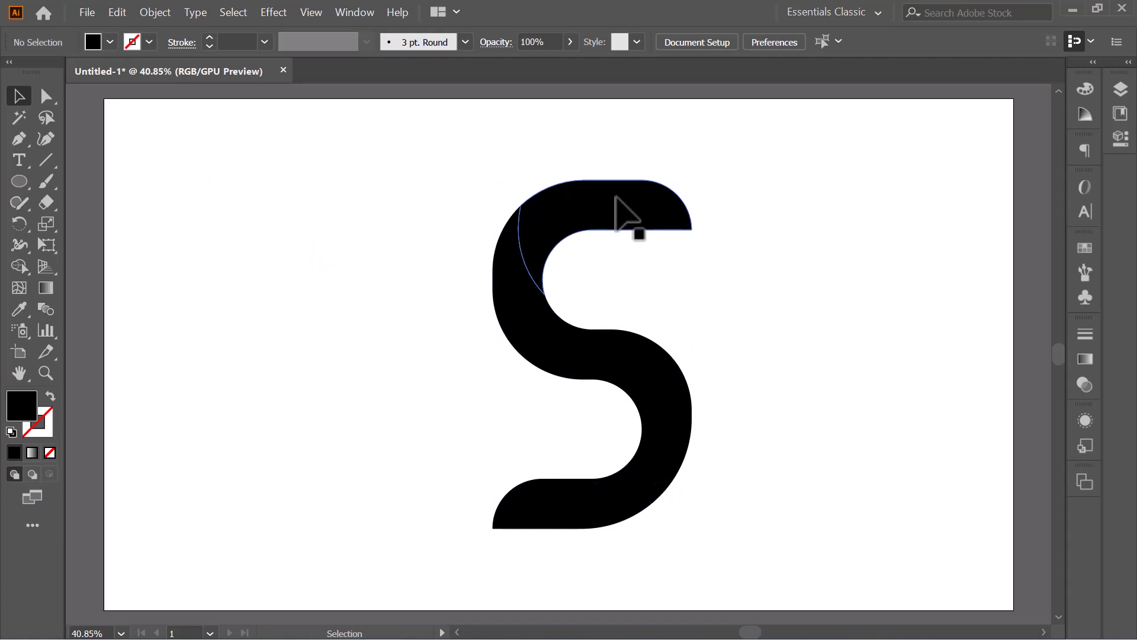
# Step: Fill the S's upper and lower end pieces with red
pyautogui.click(616, 199)
pyautogui.click(92, 42)
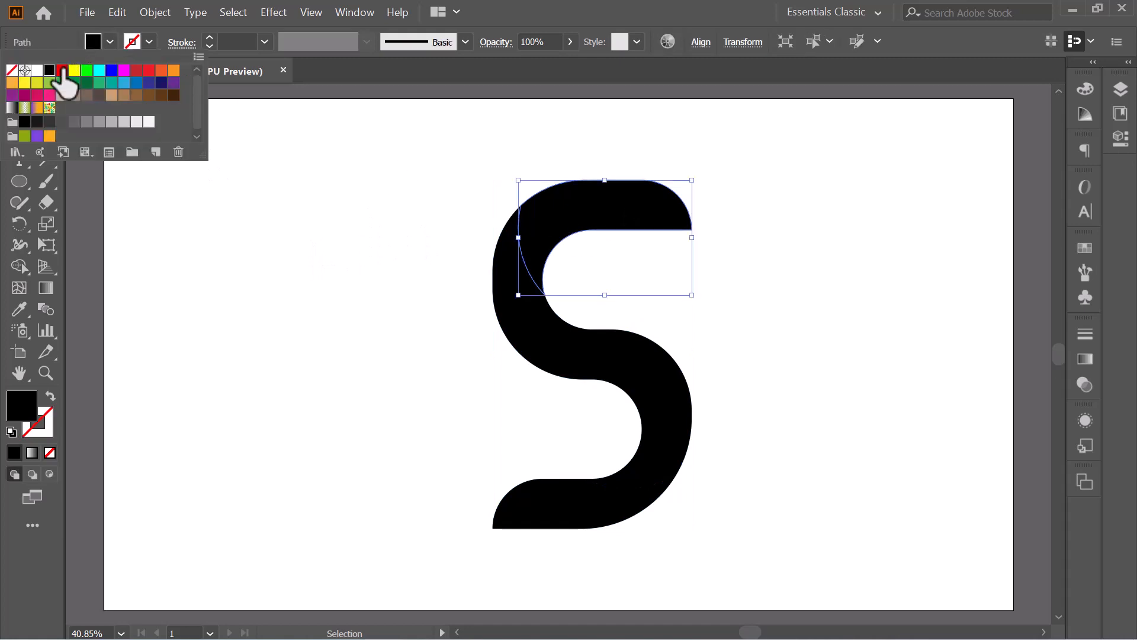
pyautogui.click(62, 70)
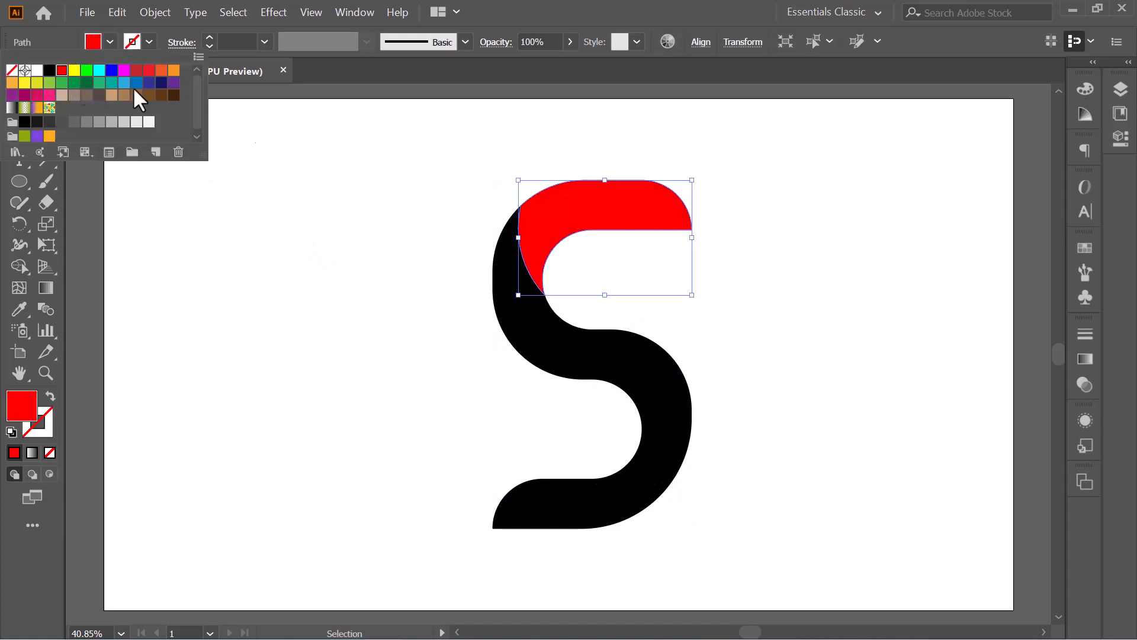
pyautogui.click(553, 509)
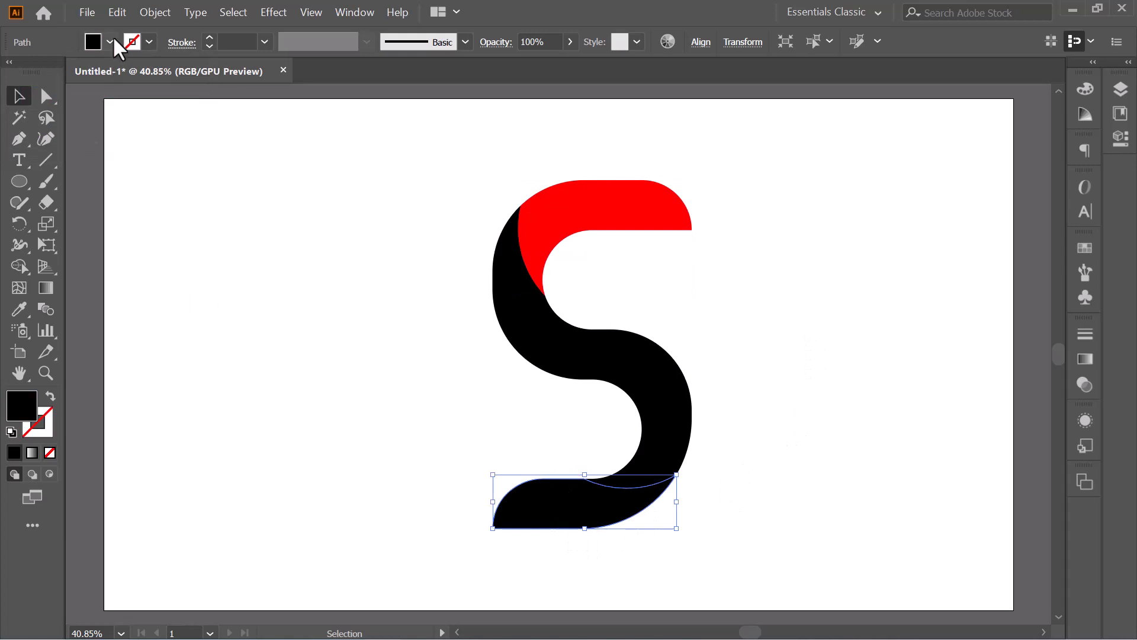
pyautogui.click(92, 43)
pyautogui.click(62, 69)
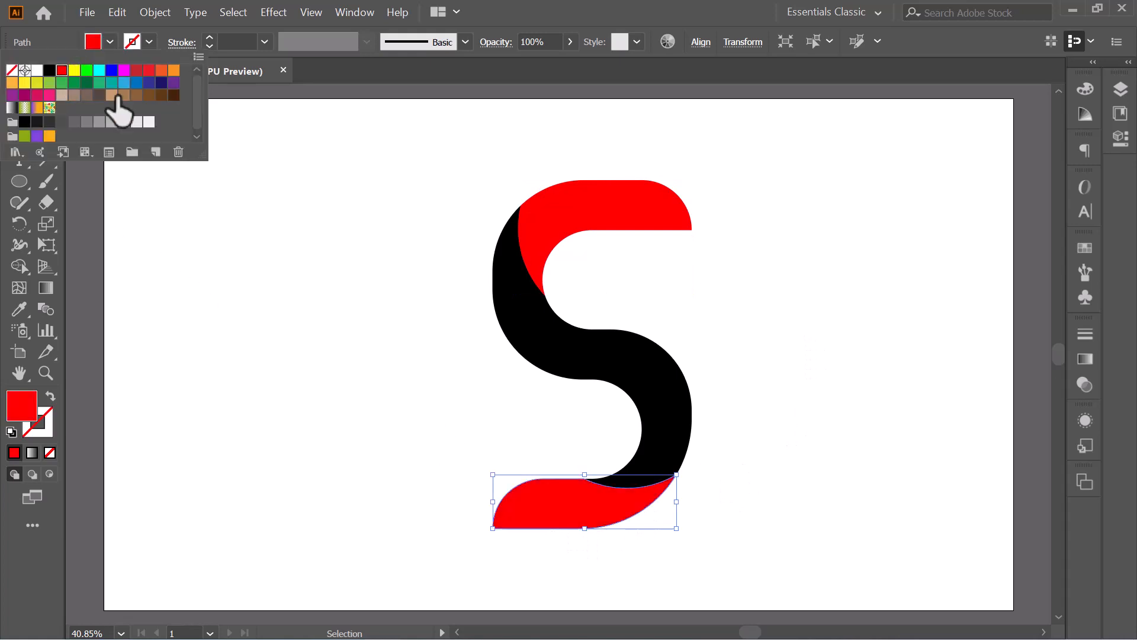
pyautogui.click(323, 296)
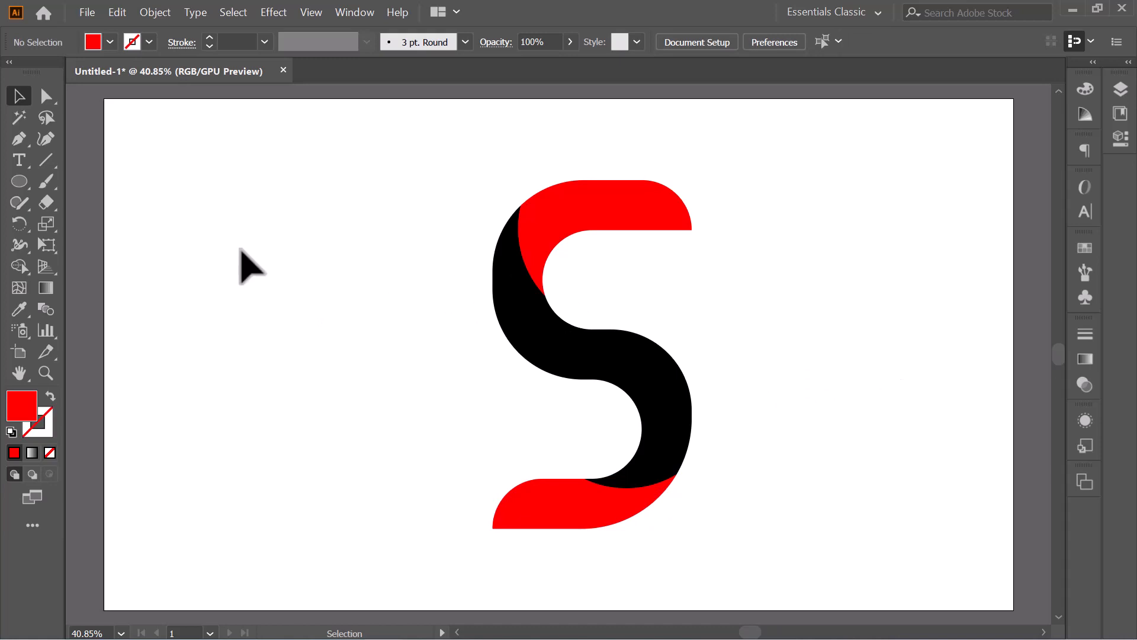
# Step: Draw a closed, curved red teardrop with the Pen tool and position it across the S's left bend, tip at the middle stroke
pyautogui.click(20, 144)
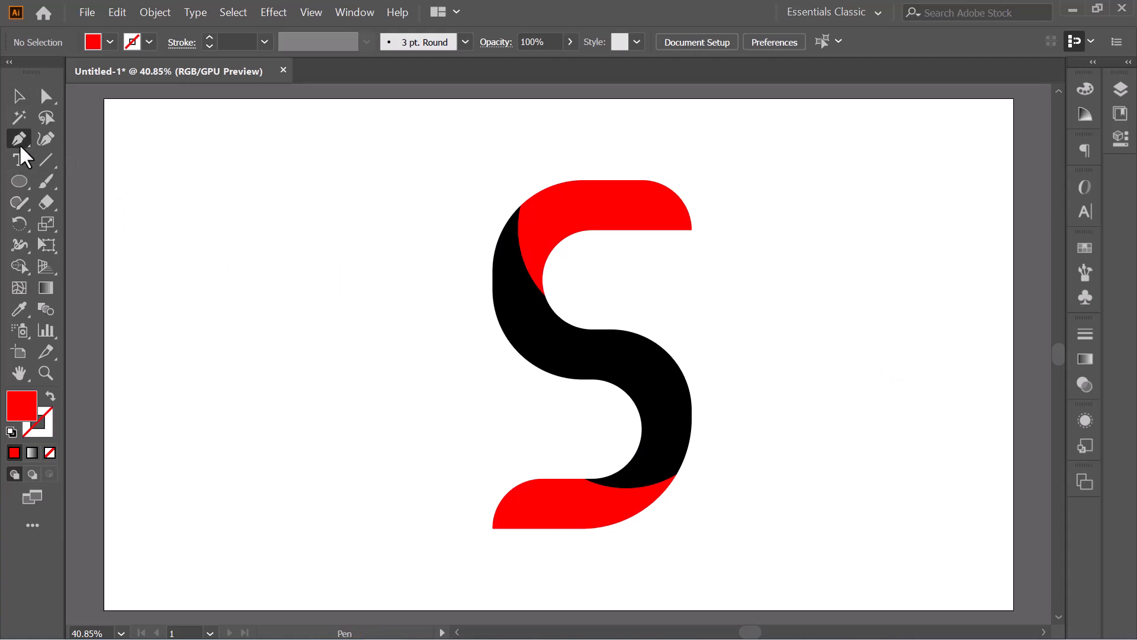
pyautogui.click(581, 328)
pyautogui.moveTo(435, 329); pyautogui.dragTo(435, 211)
pyautogui.moveTo(582, 328); pyautogui.dragTo(685, 311)
pyautogui.press('v')
pyautogui.moveTo(466, 341); pyautogui.dragTo(479, 337)
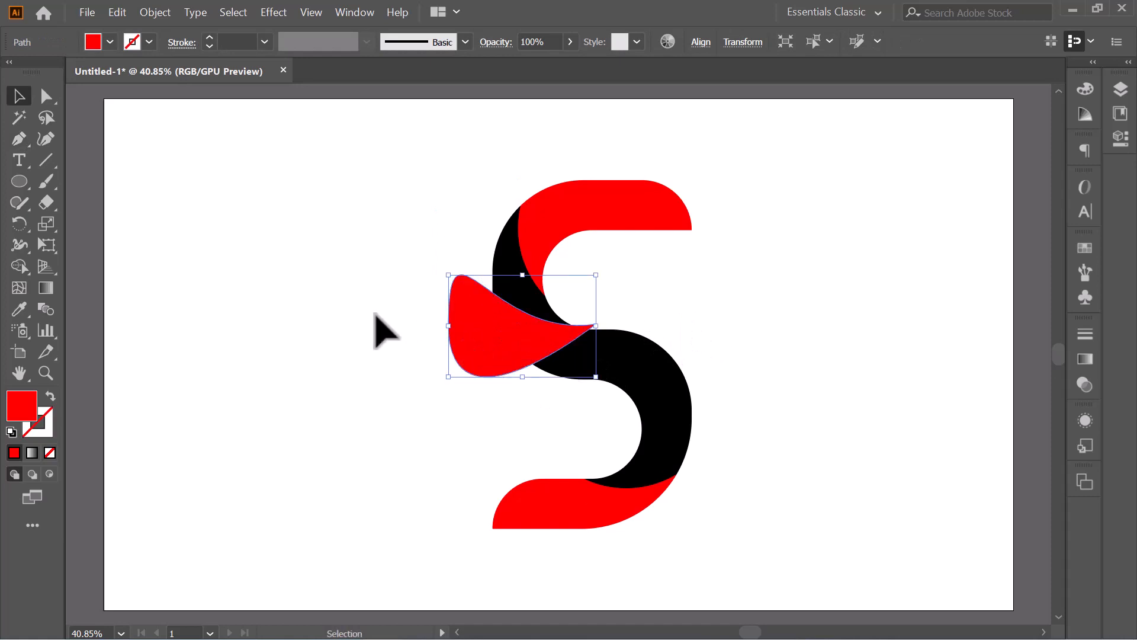
pyautogui.click(278, 296)
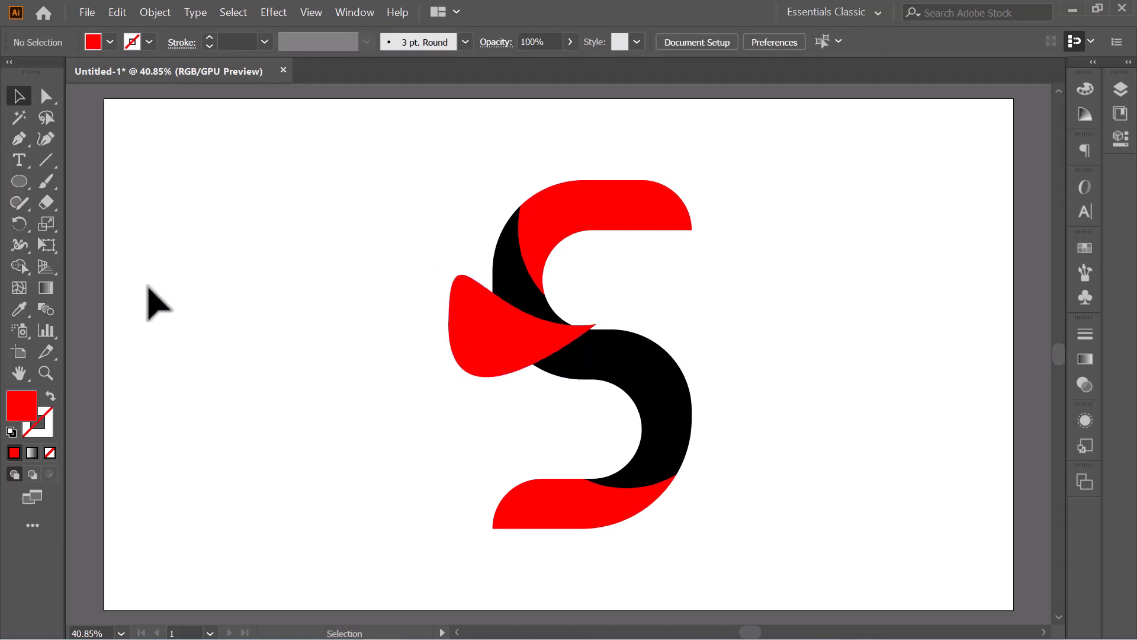
# Step: Duplicate the red teardrop over the S's lower-right bend and reflect the copy across the vertical axis
pyautogui.click(499, 351)
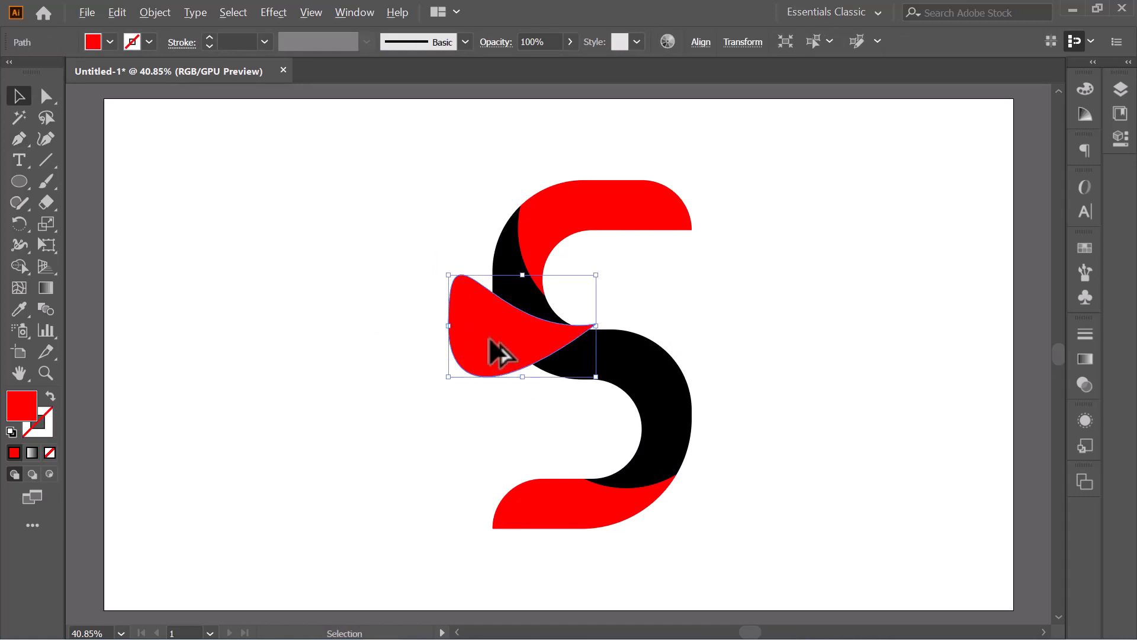
pyautogui.moveTo(490, 342); pyautogui.dragTo(623, 419)
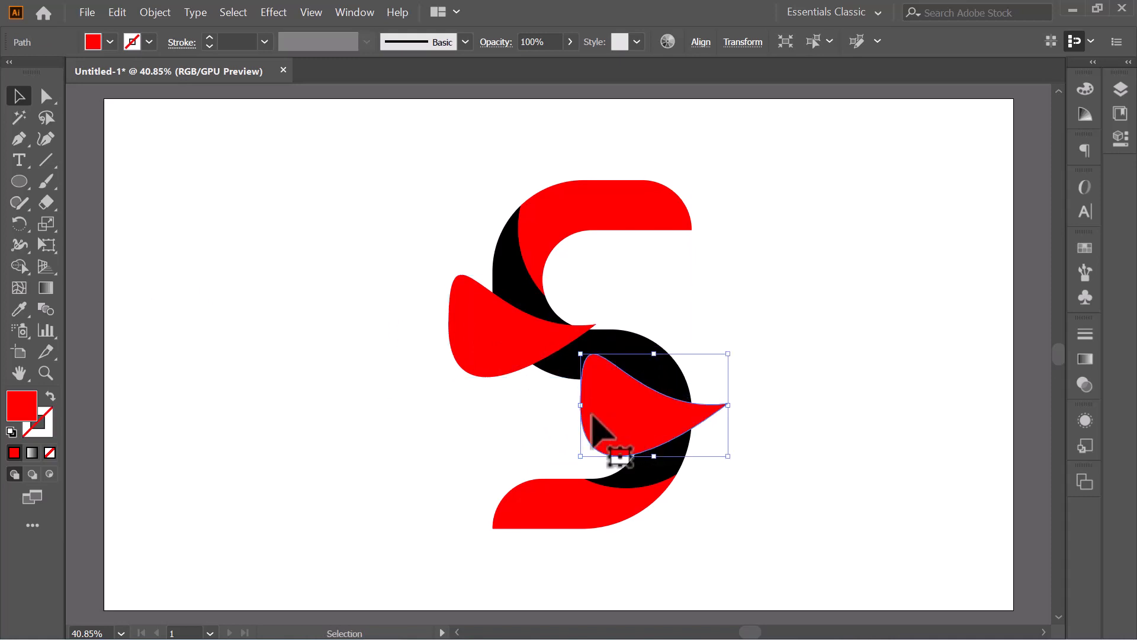
pyautogui.moveTo(15, 222); pyautogui.dragTo(77, 242)
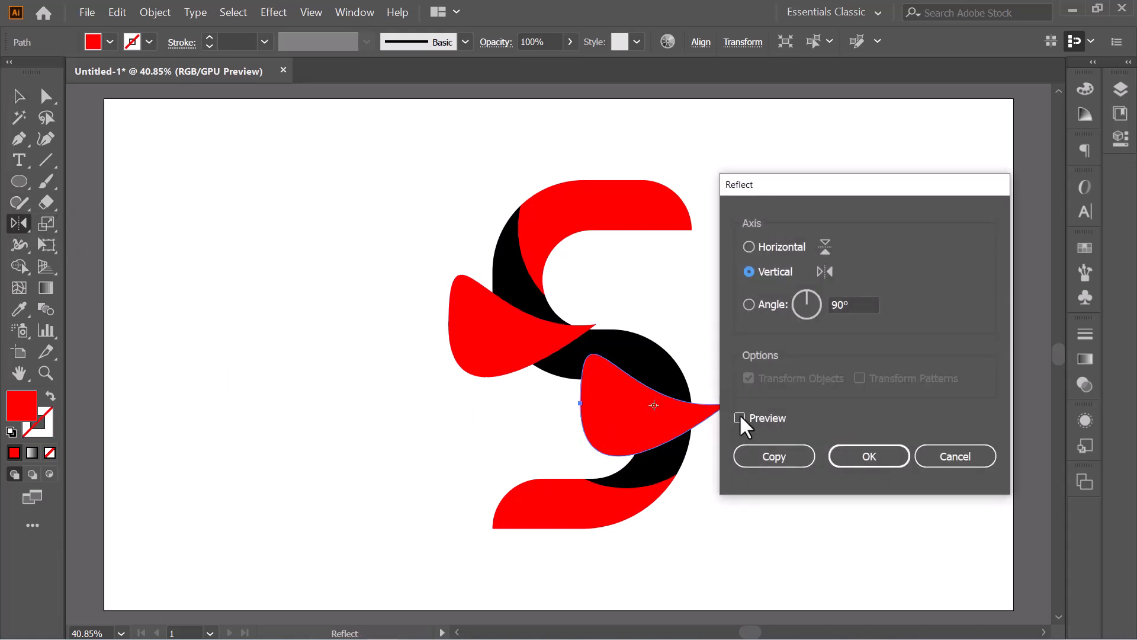
pyautogui.click(739, 418)
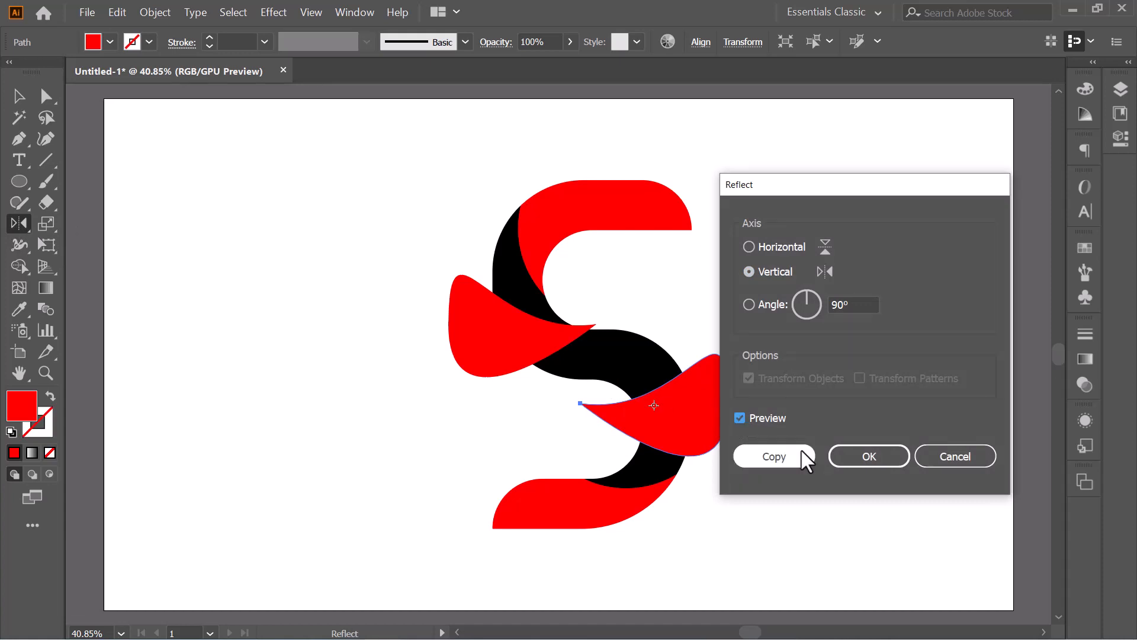
pyautogui.click(866, 456)
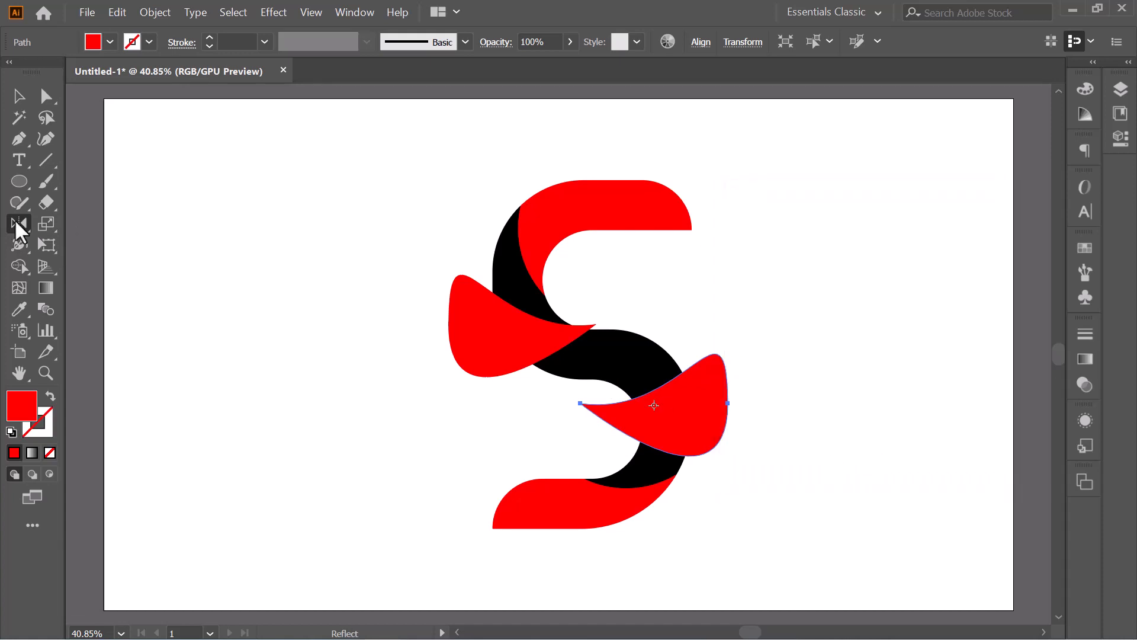
# Step: Rotate the reflected teardrop slightly clockwise and shift it outward and down so it crosses the S's lower-right bend
pyautogui.click(19, 95)
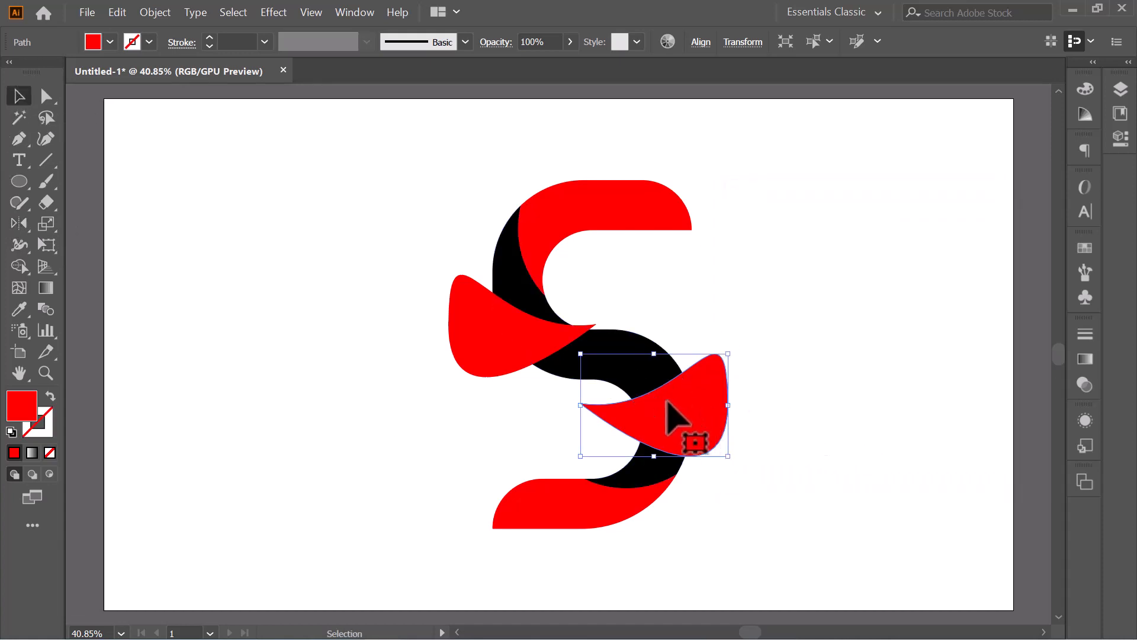
pyautogui.moveTo(690, 413); pyautogui.dragTo(710, 404)
pyautogui.moveTo(751, 337); pyautogui.dragTo(770, 379)
pyautogui.moveTo(717, 416)
pyautogui.mouseDown()
pyautogui.moveTo(723, 432)
pyautogui.moveTo(719, 423)
pyautogui.mouseUp()
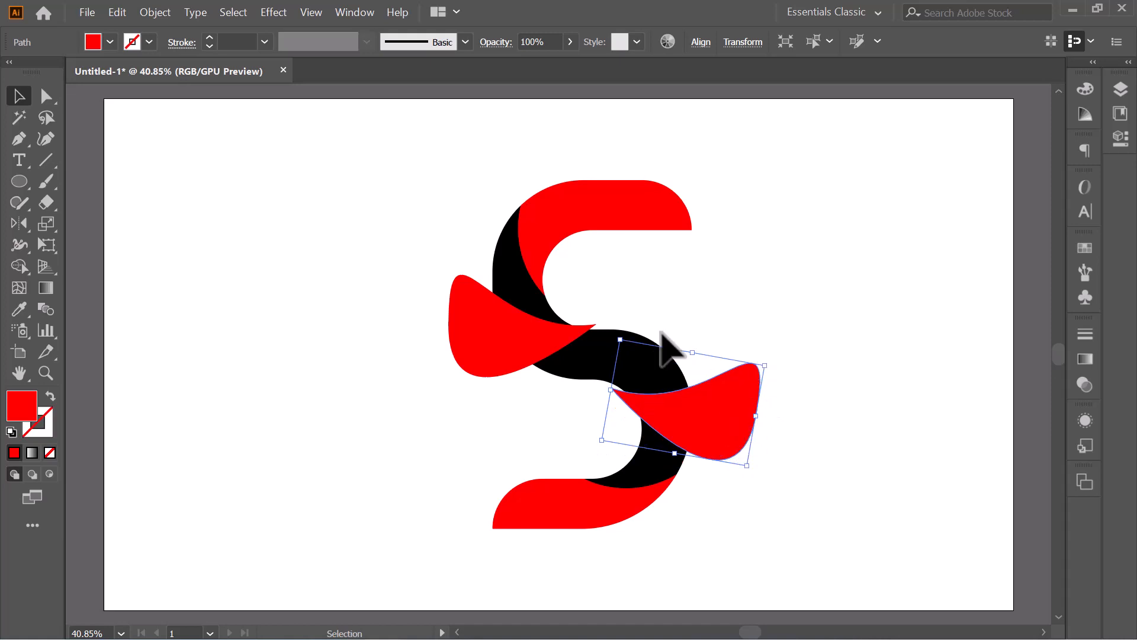
pyautogui.click(351, 273)
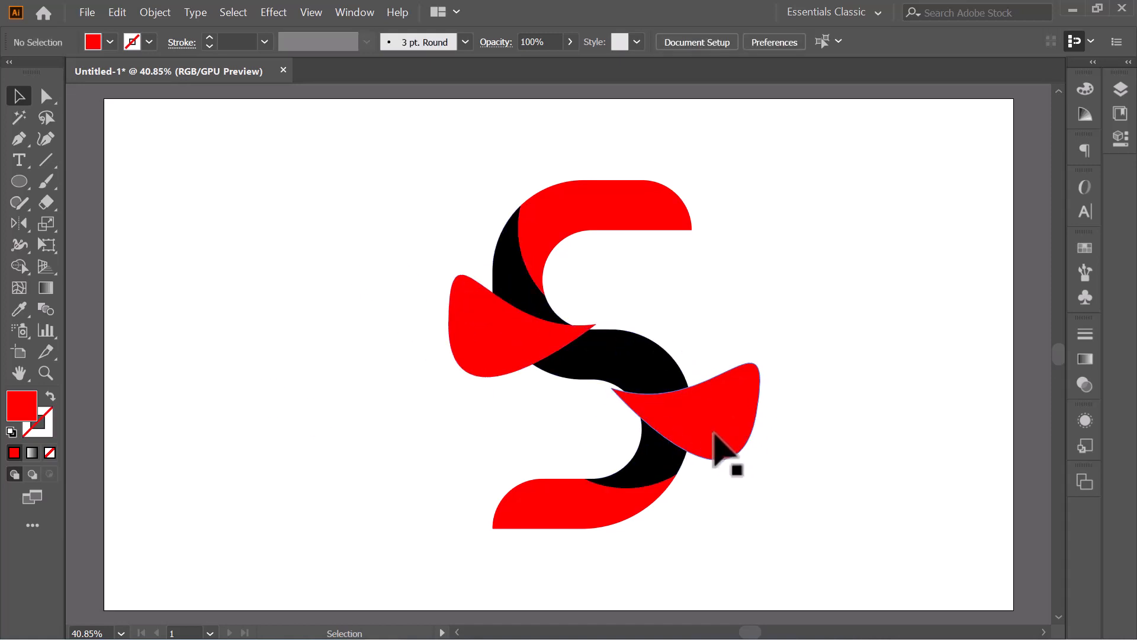
pyautogui.moveTo(712, 434); pyautogui.dragTo(712, 445)
# Step: Remove both teardrop tips that protrude beyond the S's inner edges, using the Shape Builder on the whole artwork
pyautogui.moveTo(315, 239); pyautogui.dragTo(786, 551)
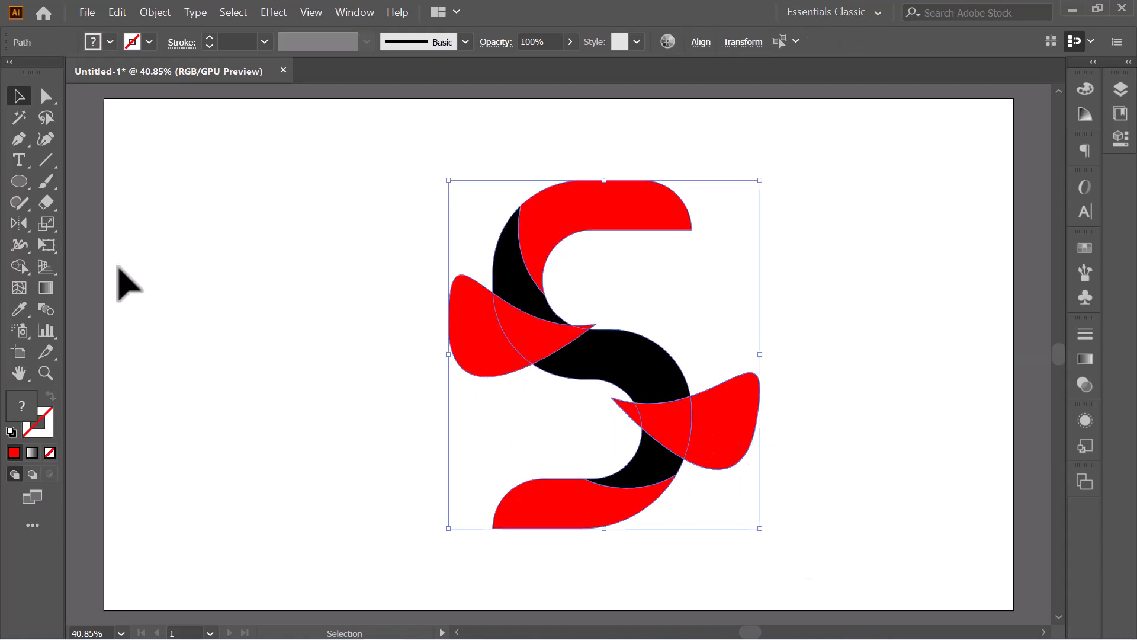
pyautogui.click(19, 266)
pyautogui.click(602, 346)
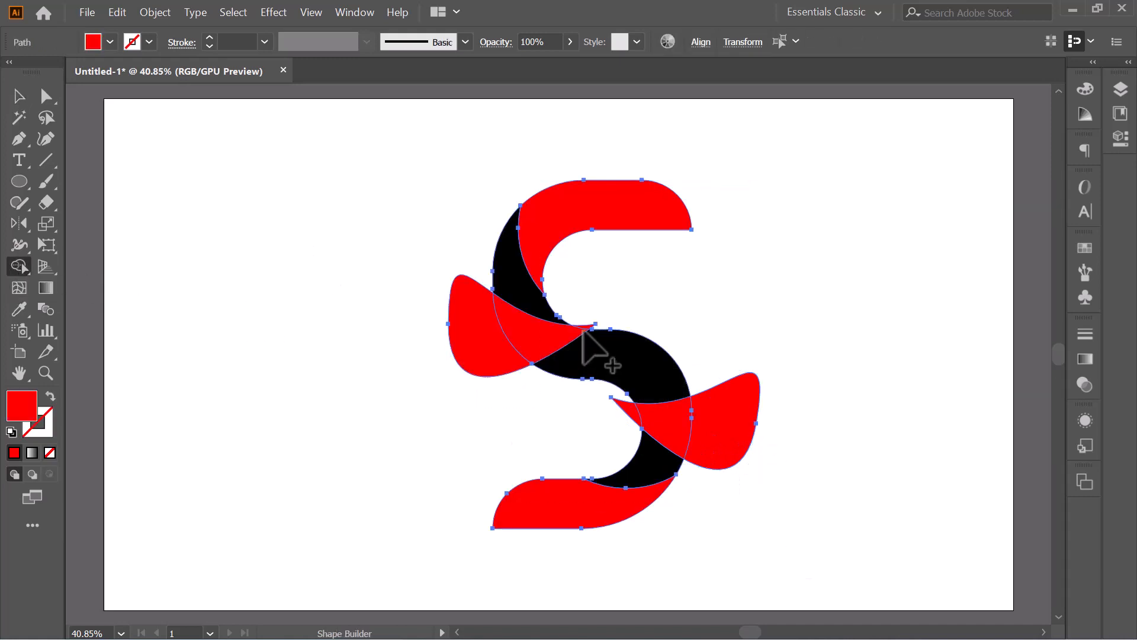
pyautogui.keyDown('alt'); pyautogui.click(591, 326); pyautogui.keyUp('alt')
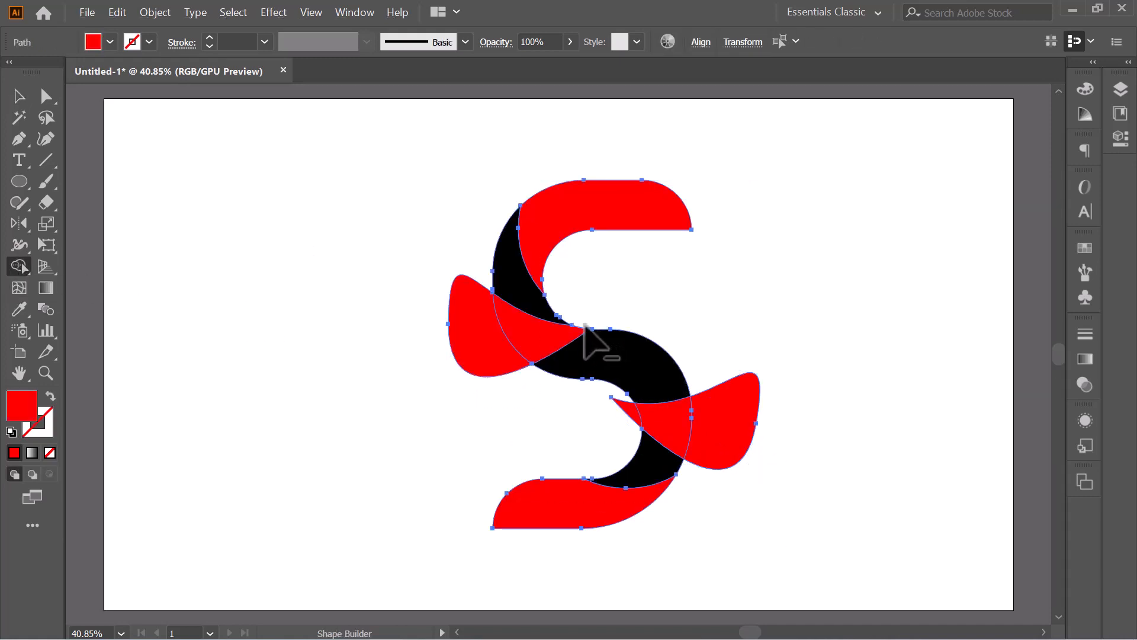
pyautogui.keyDown('alt'); pyautogui.click(626, 409); pyautogui.keyUp('alt')
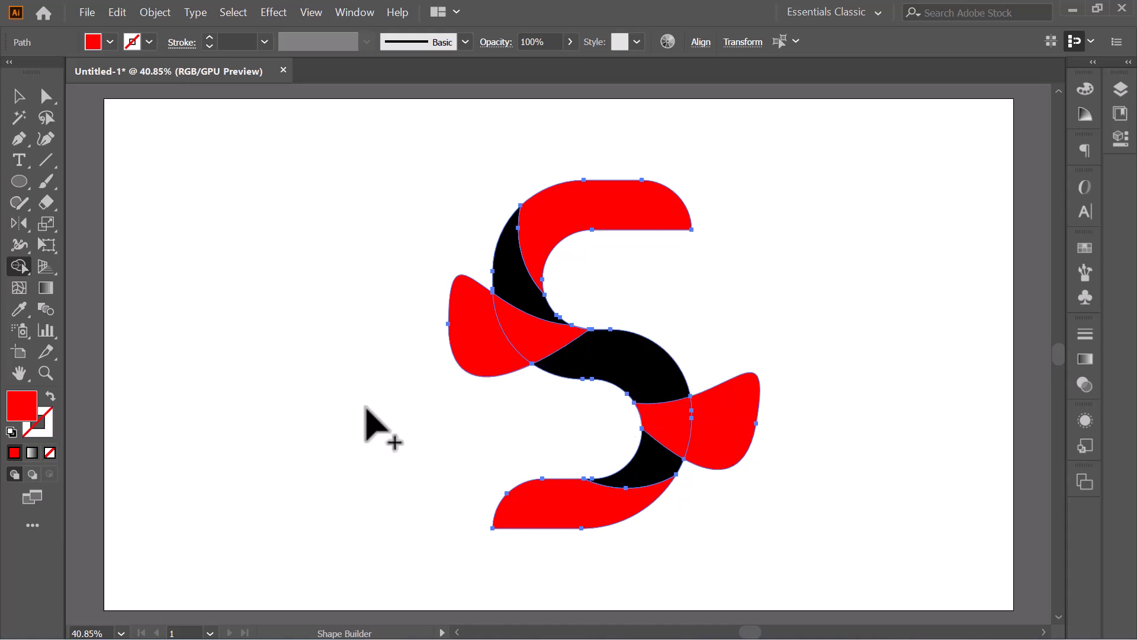
# Step: Move the complete S artwork, including both teardrops, toward the right side of the artboard and deselect it
pyautogui.click(26, 97)
pyautogui.click(324, 311)
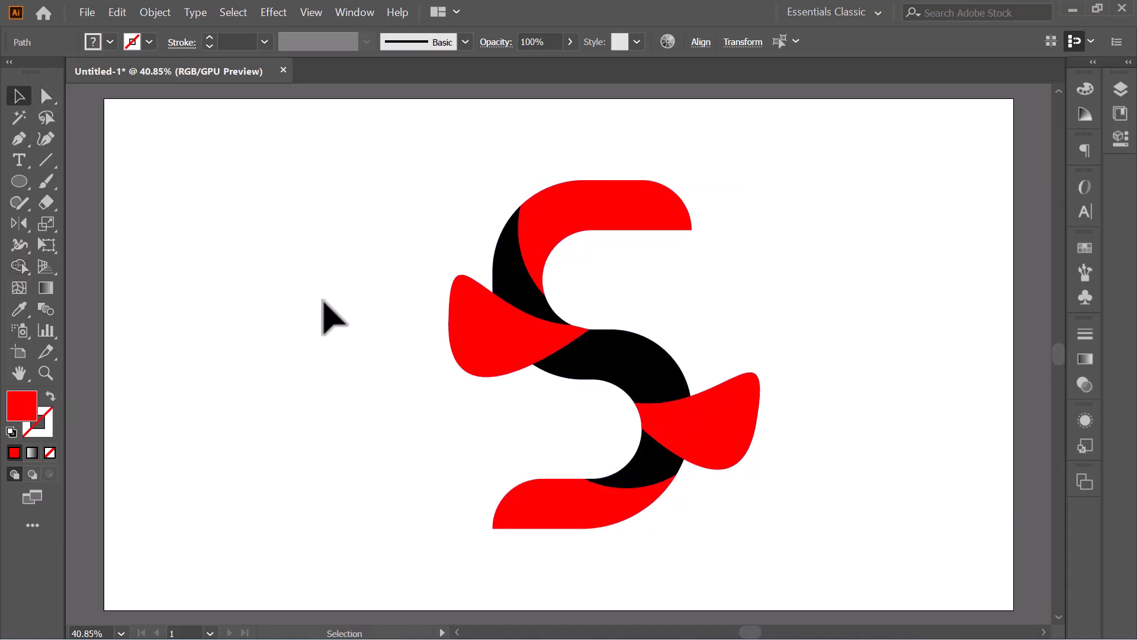
pyautogui.moveTo(318, 210); pyautogui.dragTo(726, 515)
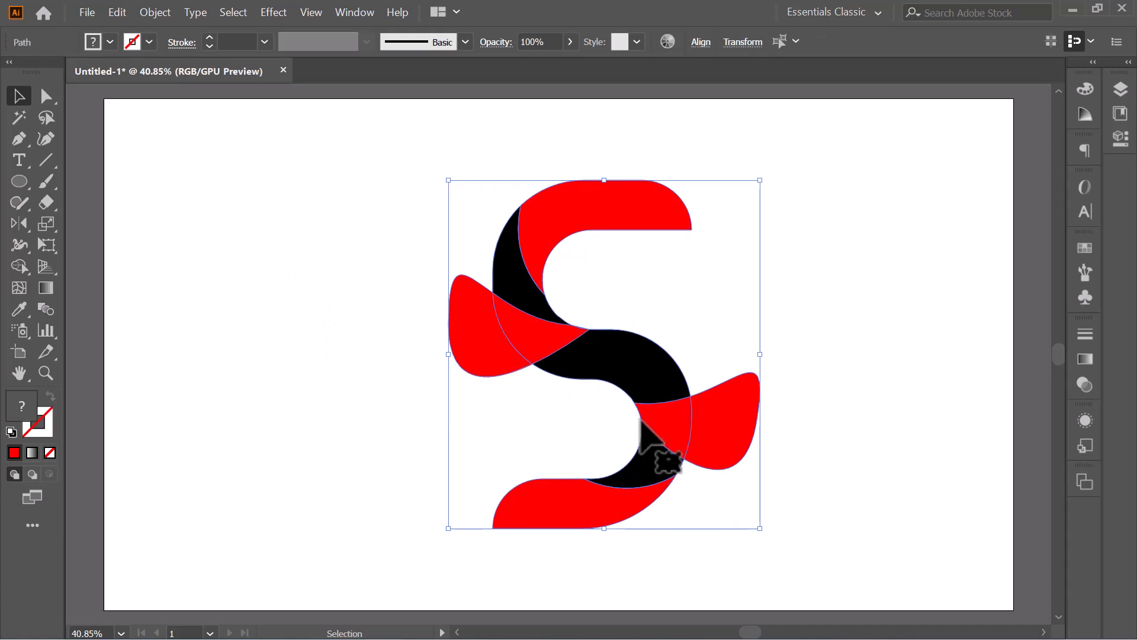
pyautogui.moveTo(657, 453); pyautogui.dragTo(886, 381)
pyautogui.click(896, 375)
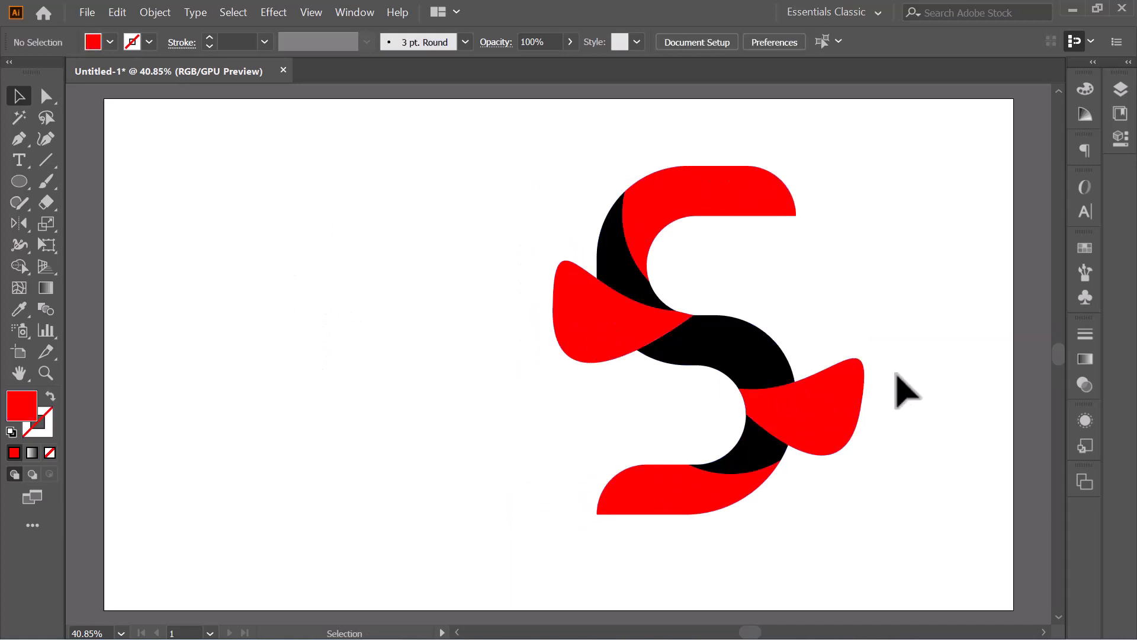